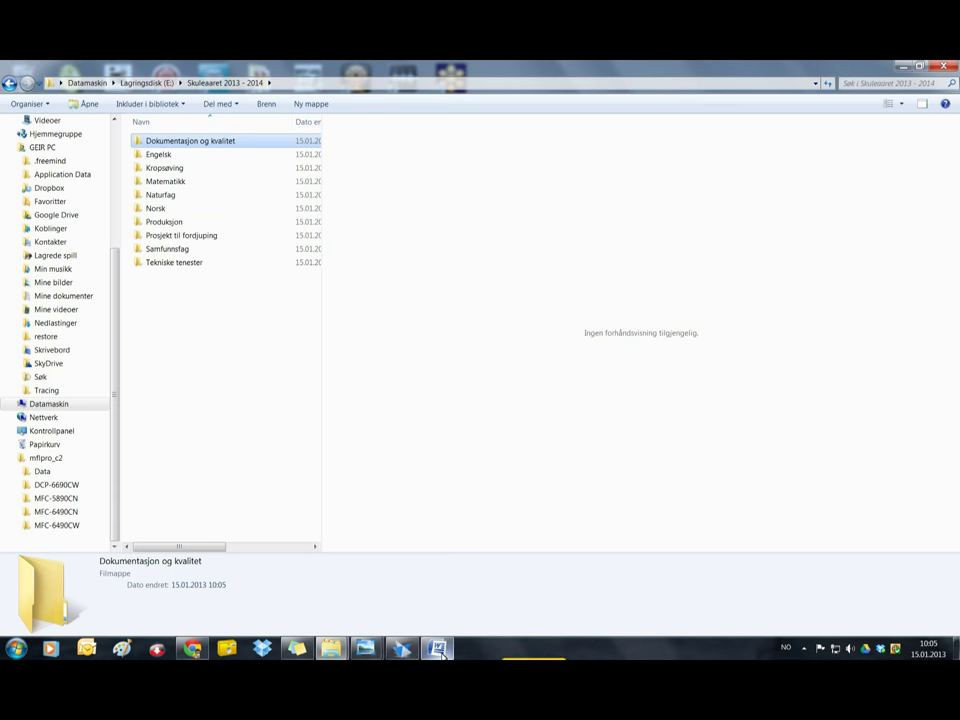
- Look over the subject folders in Skuleaaret 2013 - 2014, including Norsk, and return to the application letter in Word
mouse_move(441, 653)
left_click(421, 594)
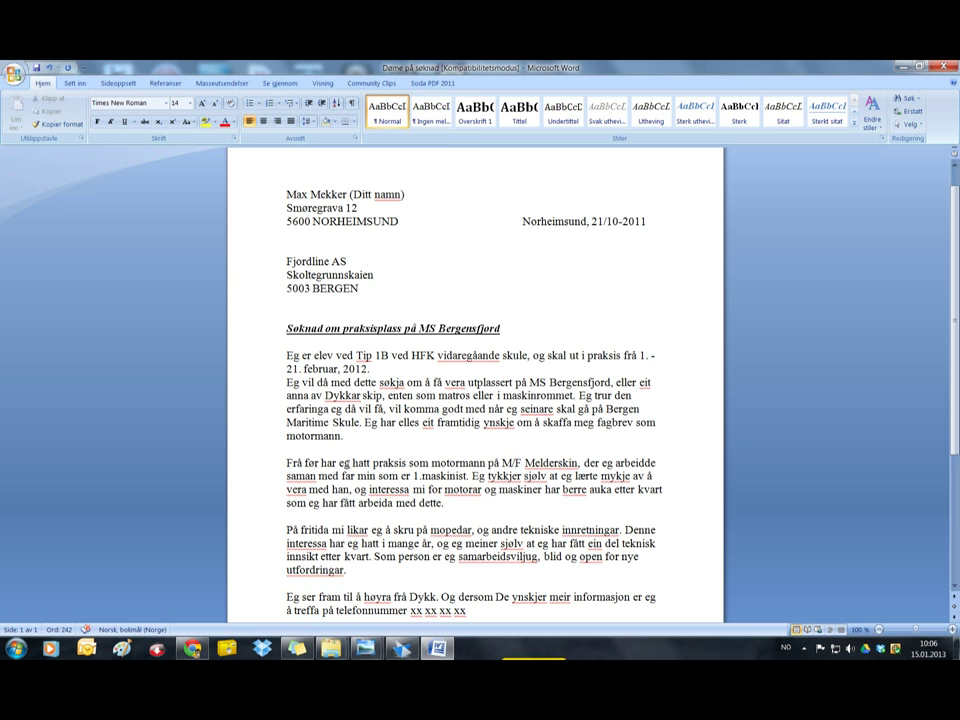
key("alt+Tab")
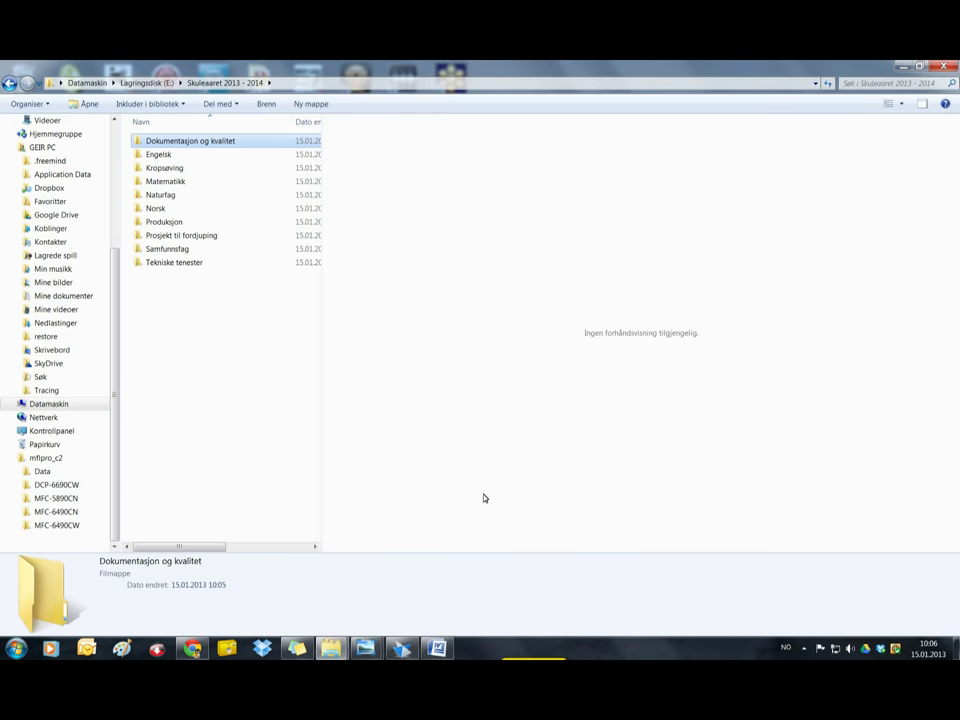
left_click(160, 155)
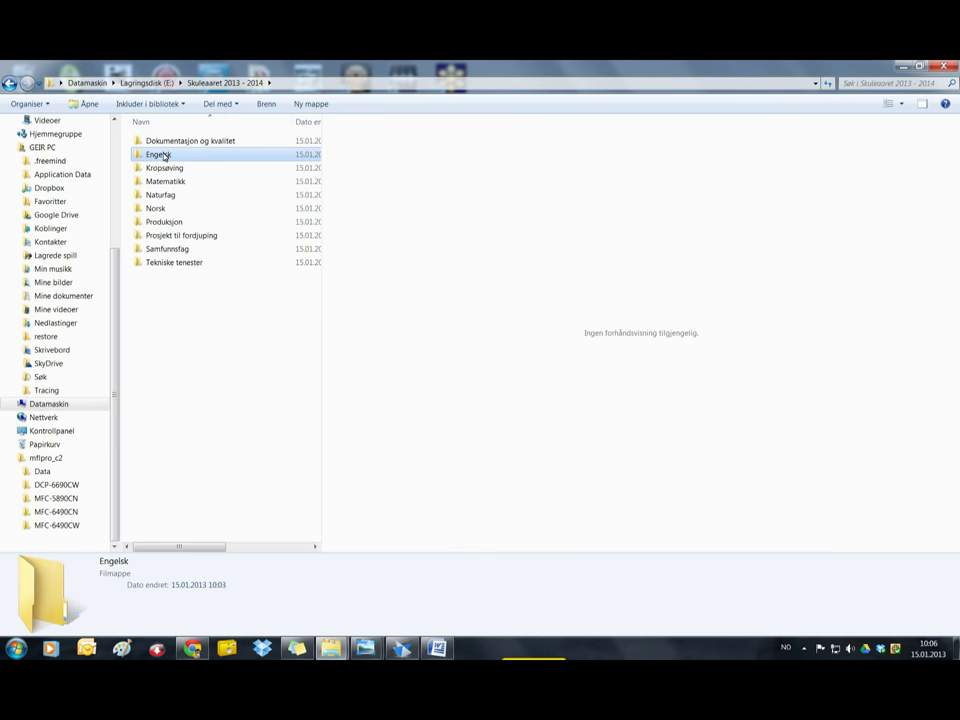
left_click(160, 209)
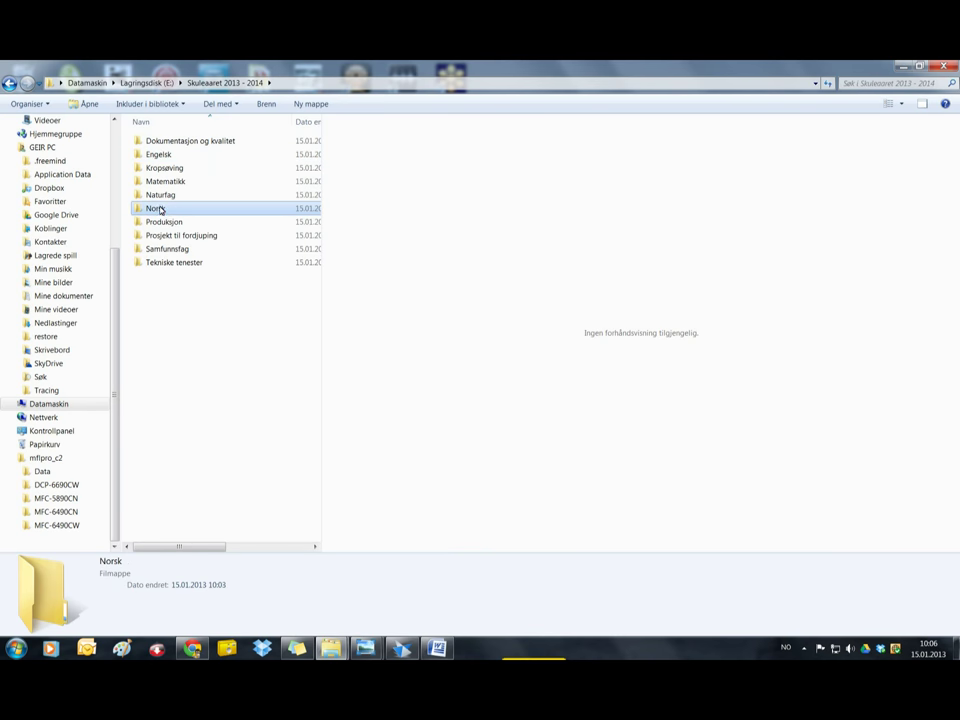
left_click(437, 648)
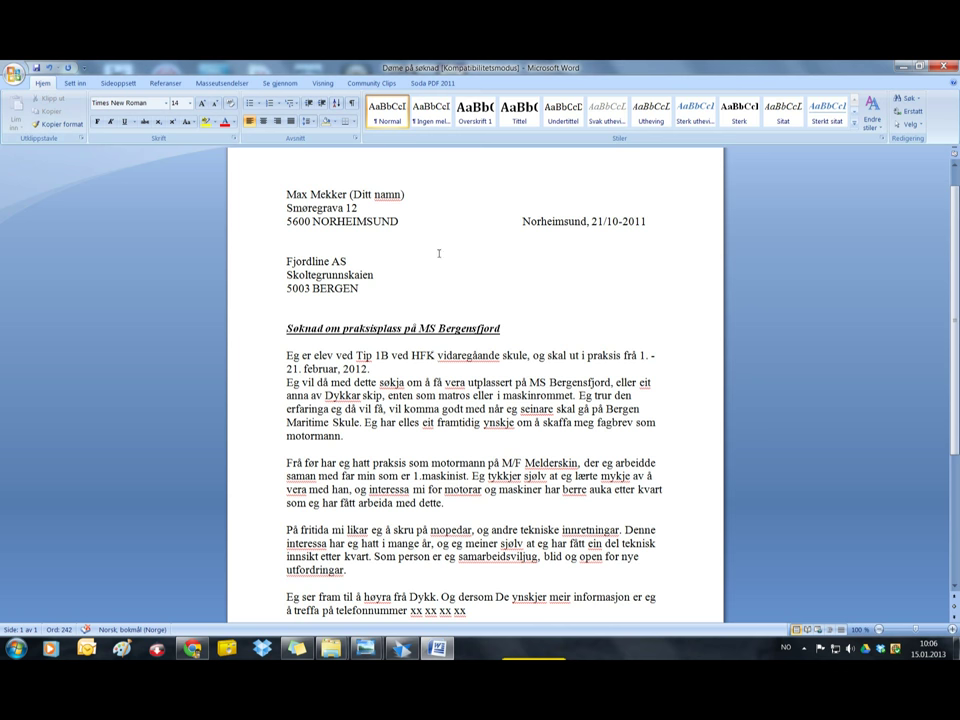
- Save a copy of the application letter in the Norsk folder under the name Eigen søknad eksempel
left_click(13, 74)
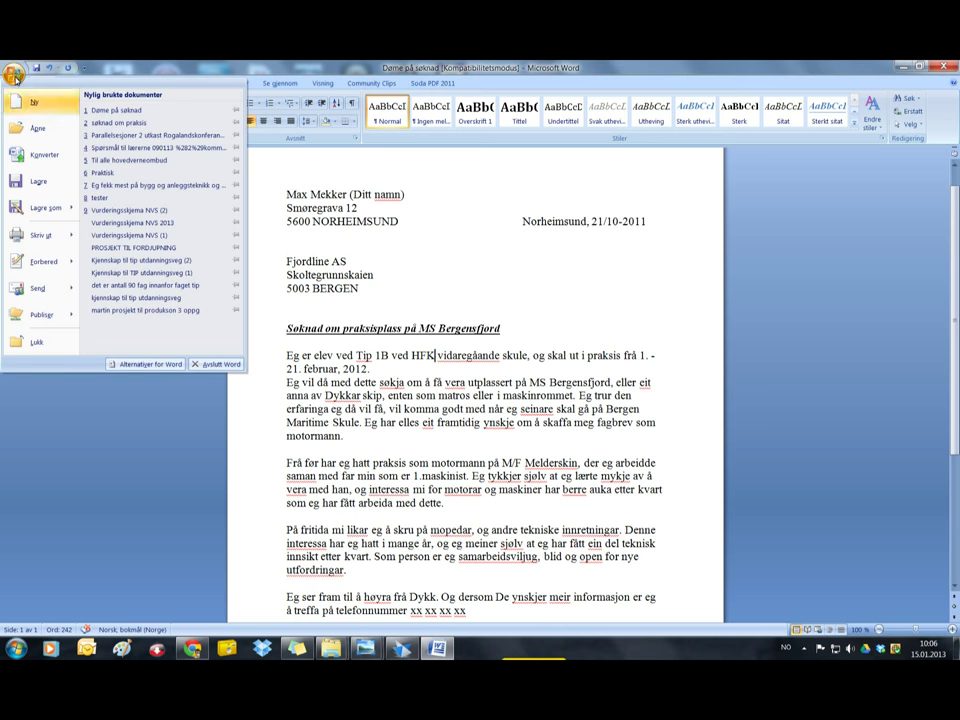
mouse_move(45, 213)
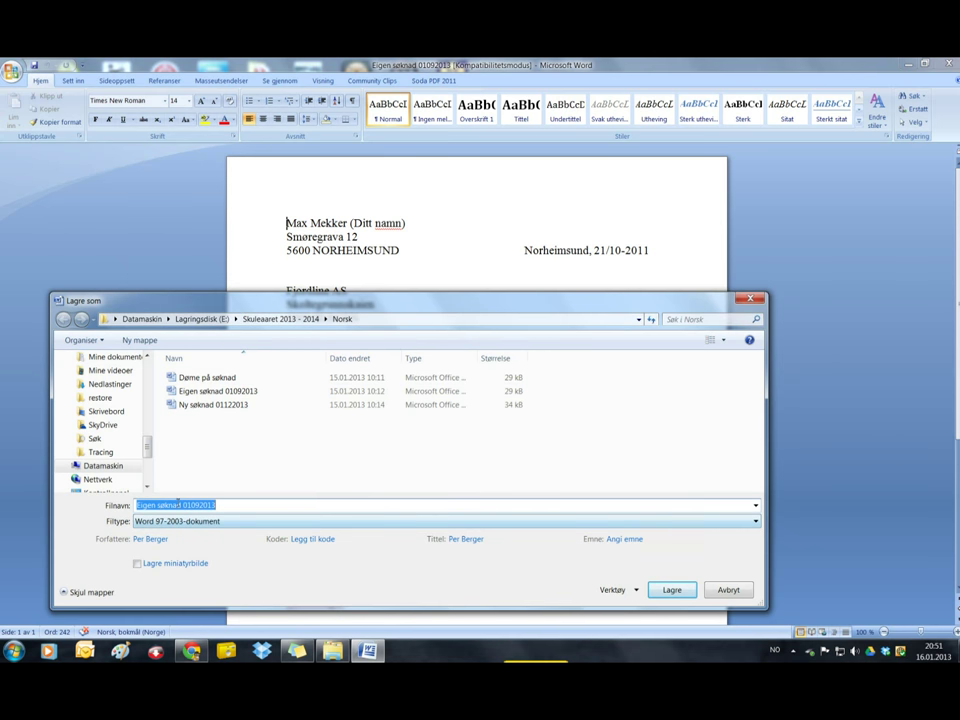
left_click_drag(227, 505, 185, 505)
type("e")
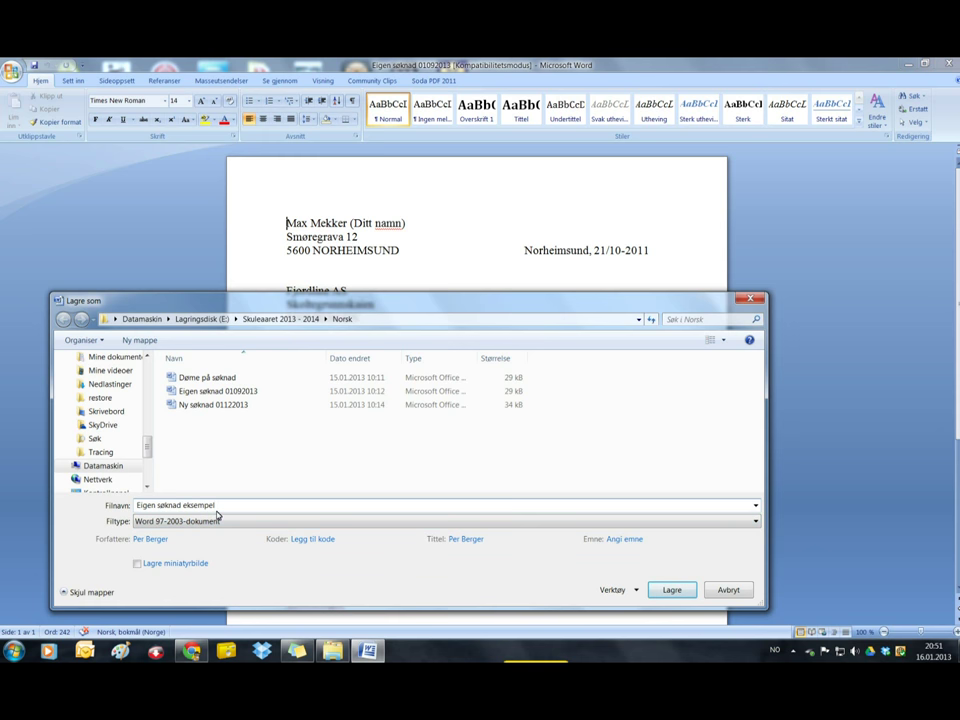
type("ksempel")
left_click(672, 590)
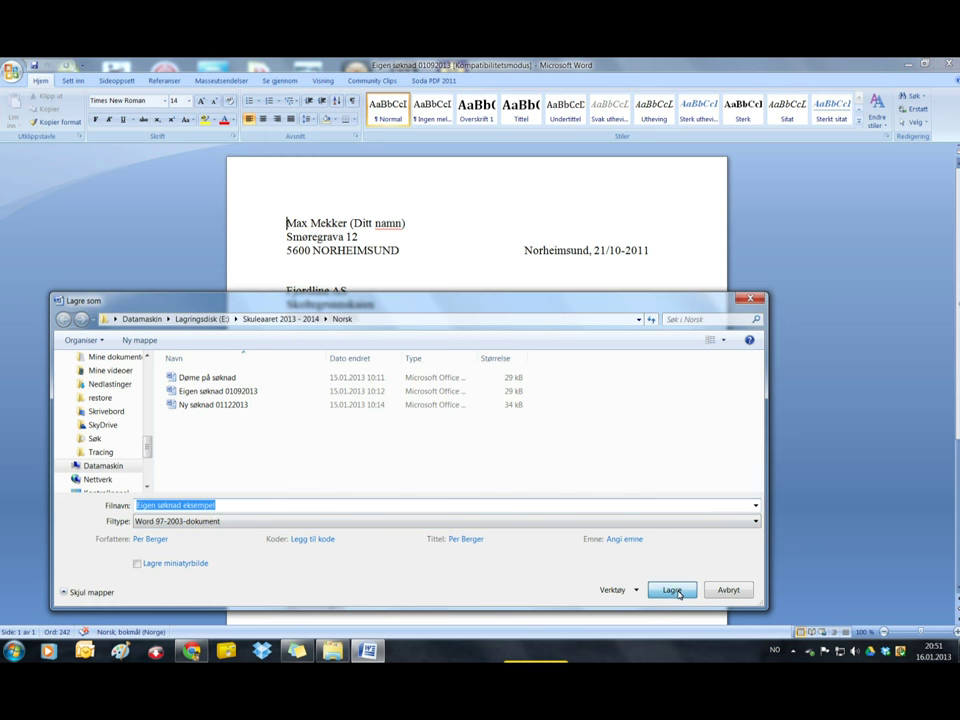
- Delete the text from "Elektro" through "eller eit" in the opening paragraph and add a blank line after "Vg2"
left_click_drag(381, 385, 660, 412)
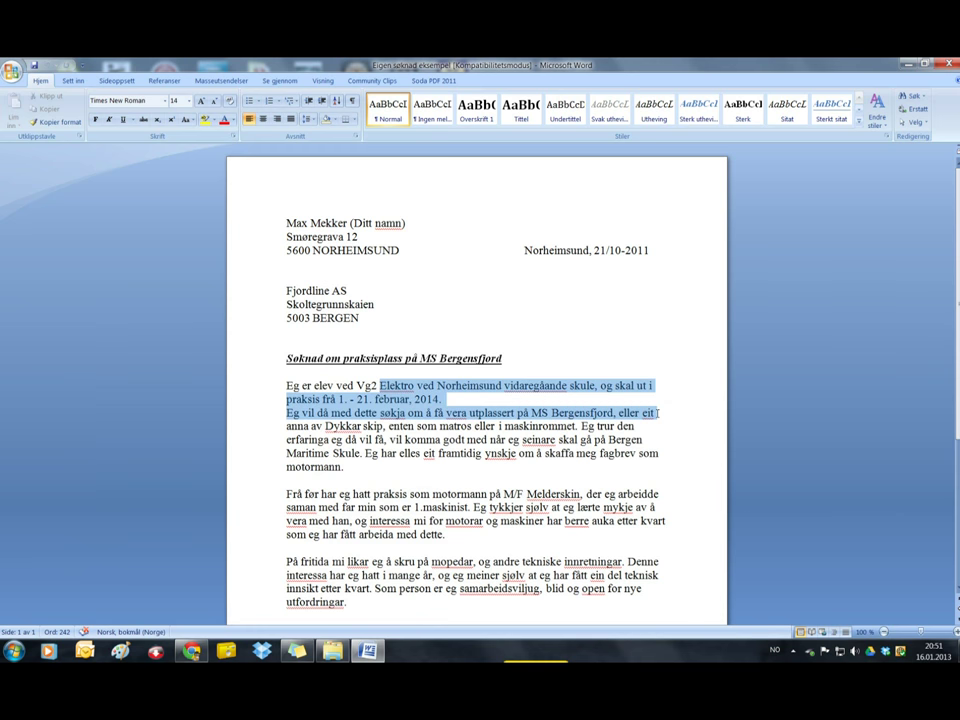
key("Delete")
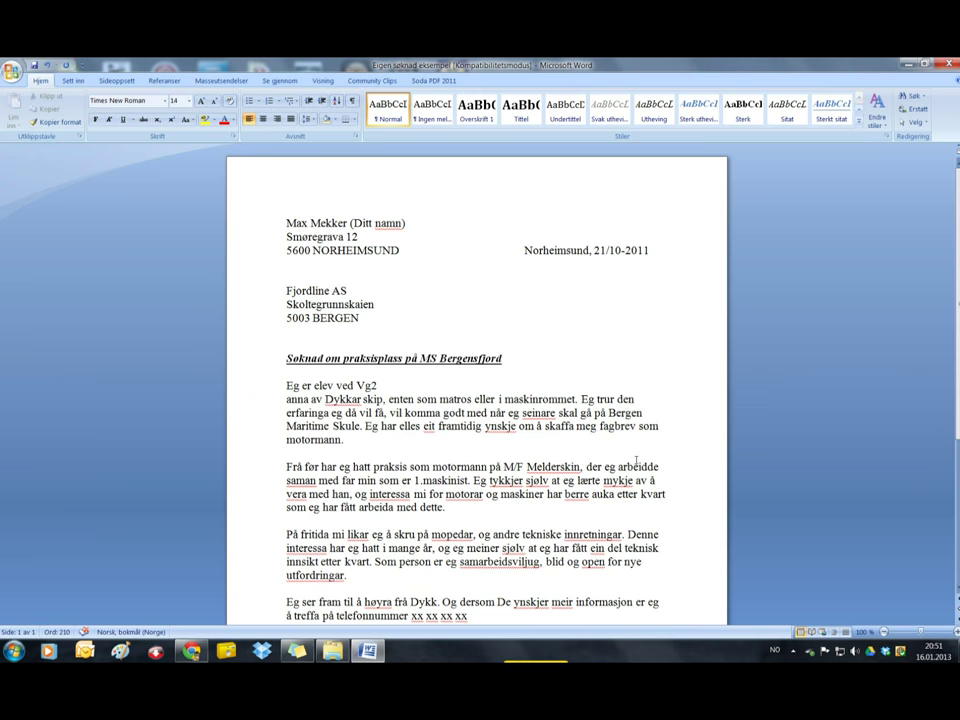
key("Return")
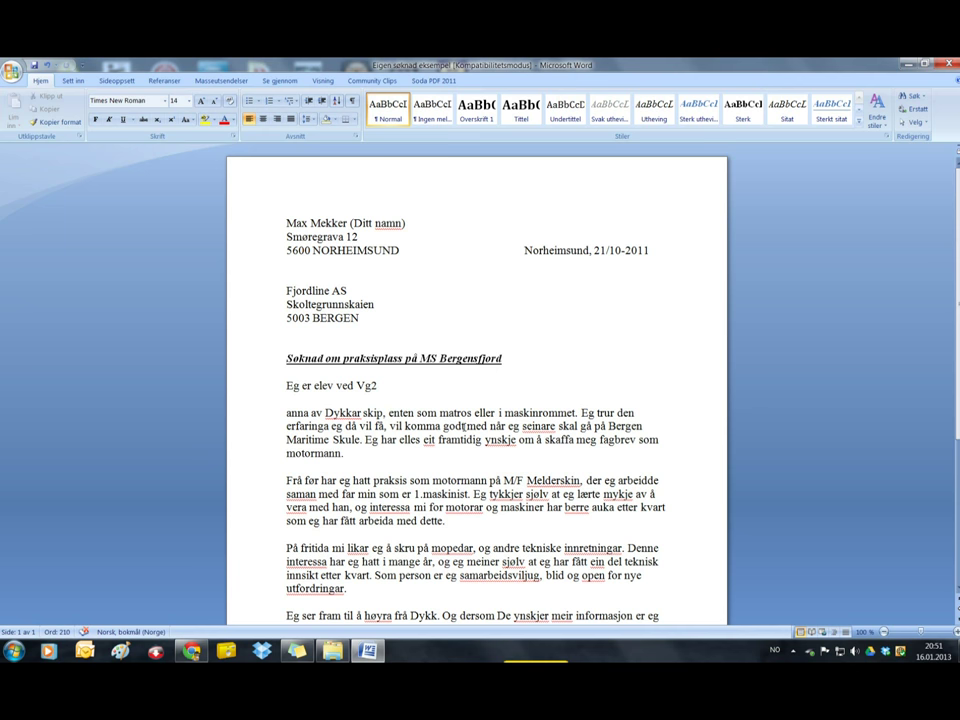
- Open the document Eigen søknad 01092013 from the Norsk folder in Word
left_click(336, 652)
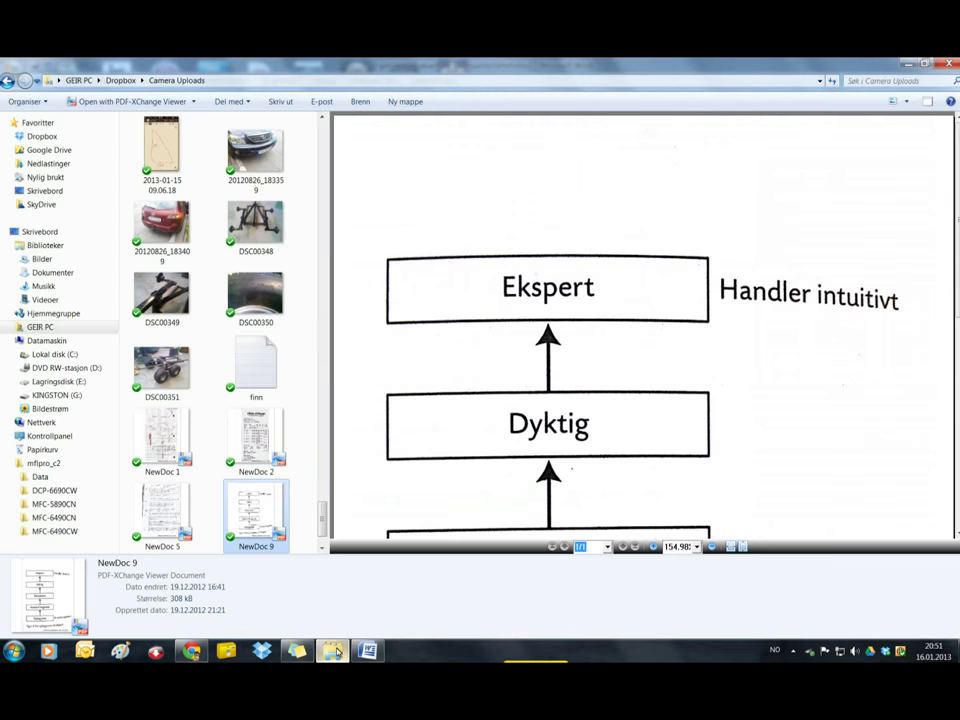
left_click(910, 64)
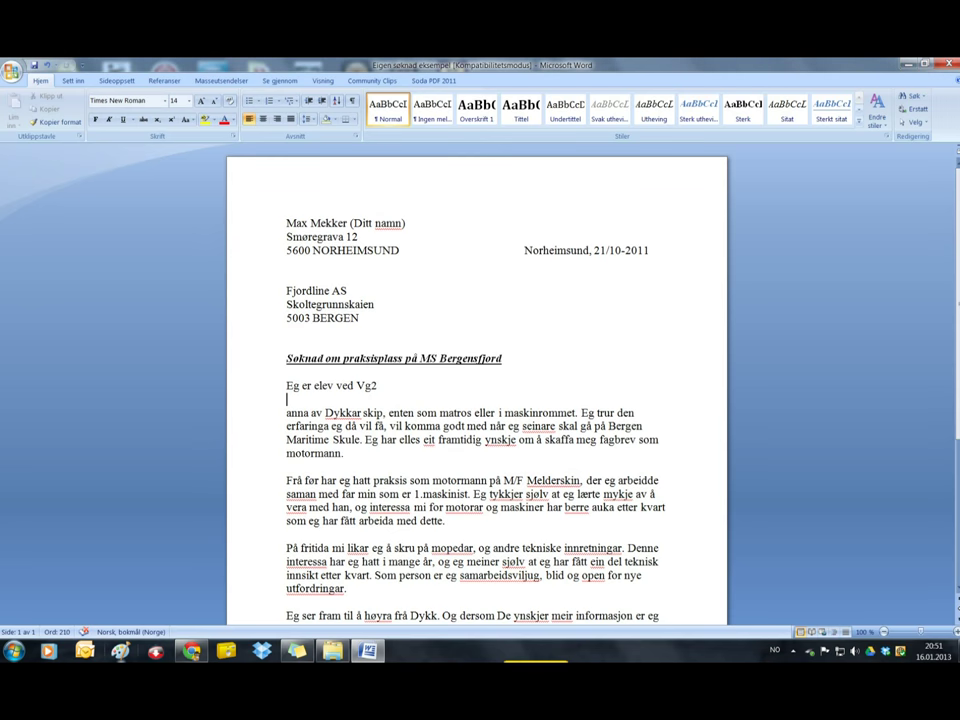
left_click(11, 71)
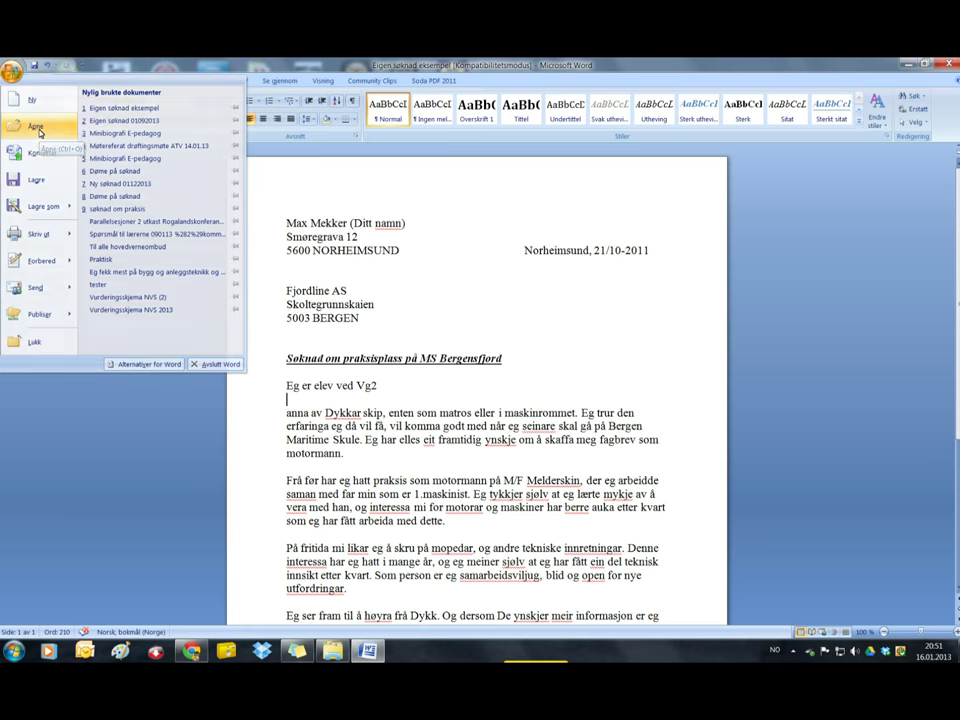
left_click(40, 132)
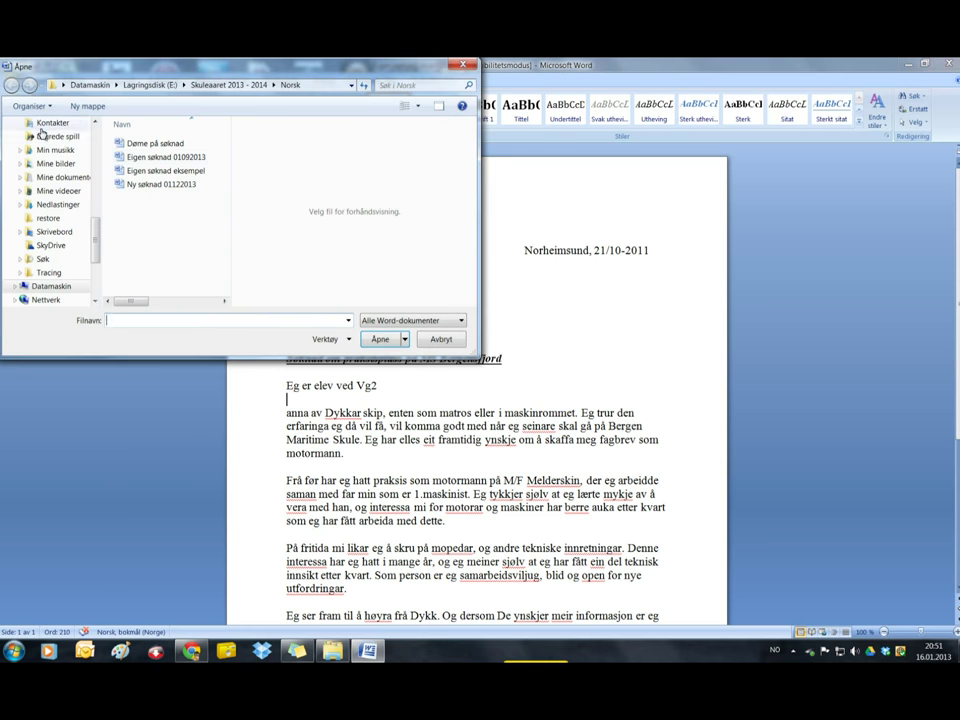
left_click(157, 158)
left_click(379, 339)
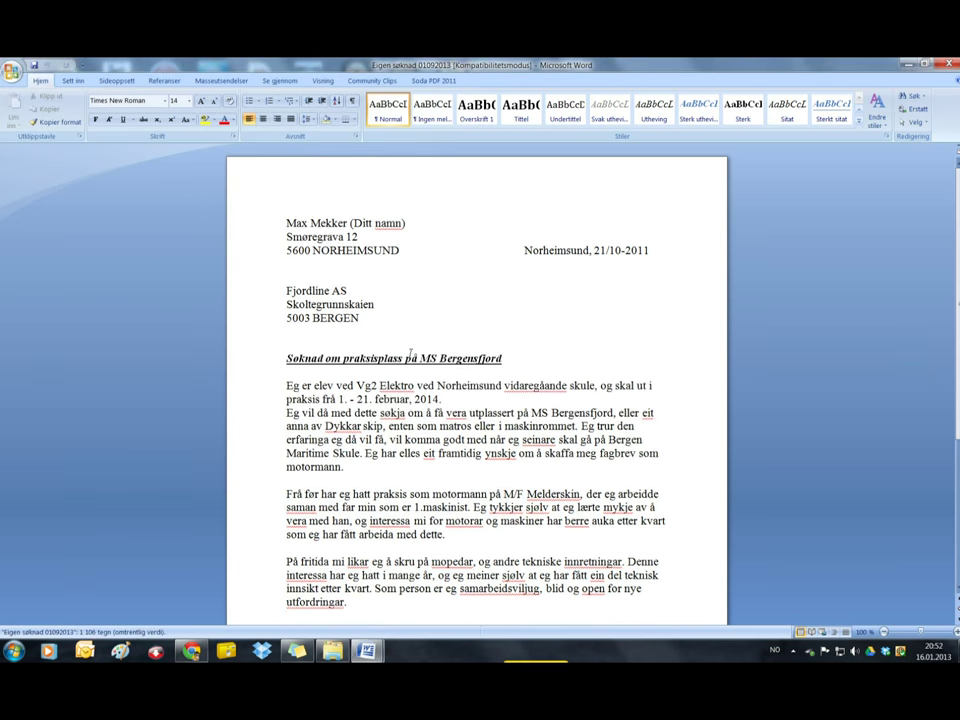
- Insert the boots picture named images from the Bilder library on a new line below the paragraph ending in "motormann."
scroll(477, 390, "down", 3)
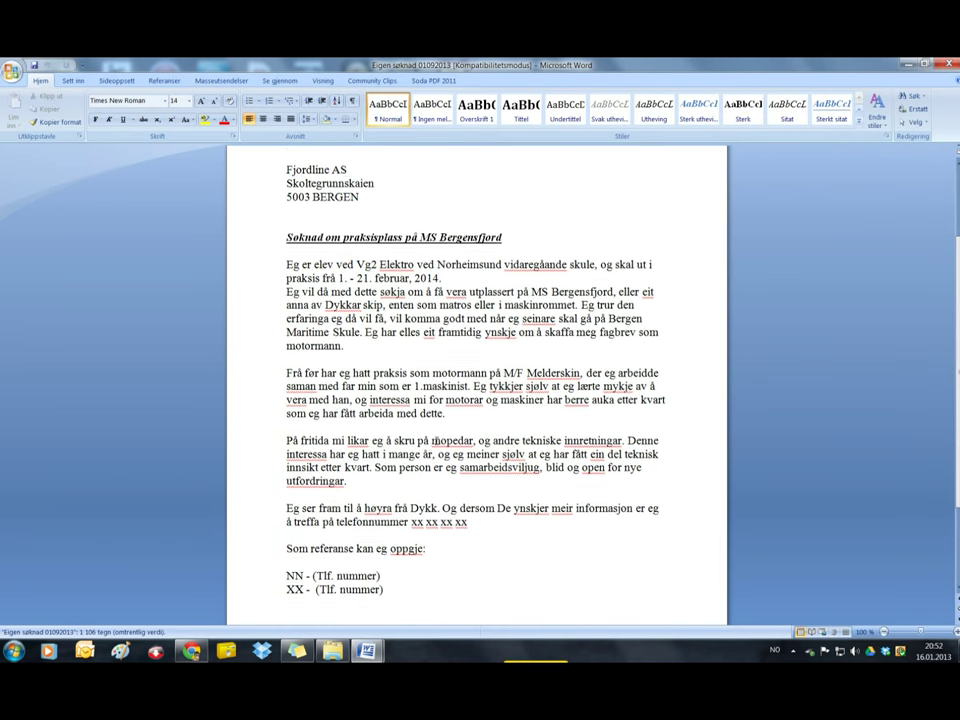
left_click(352, 344)
key("Return")
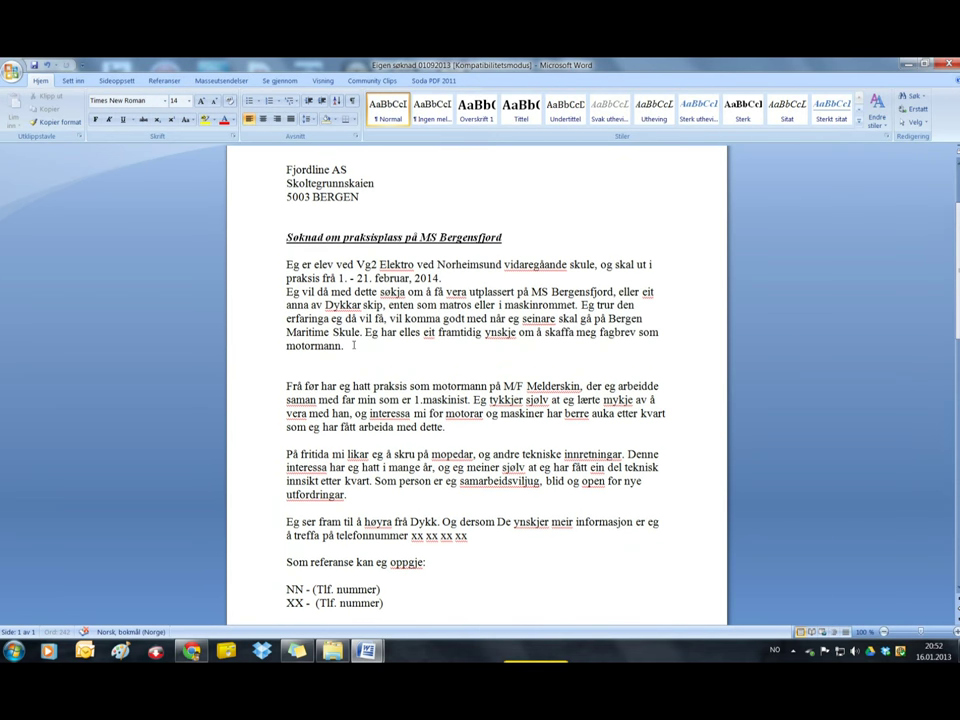
left_click(73, 80)
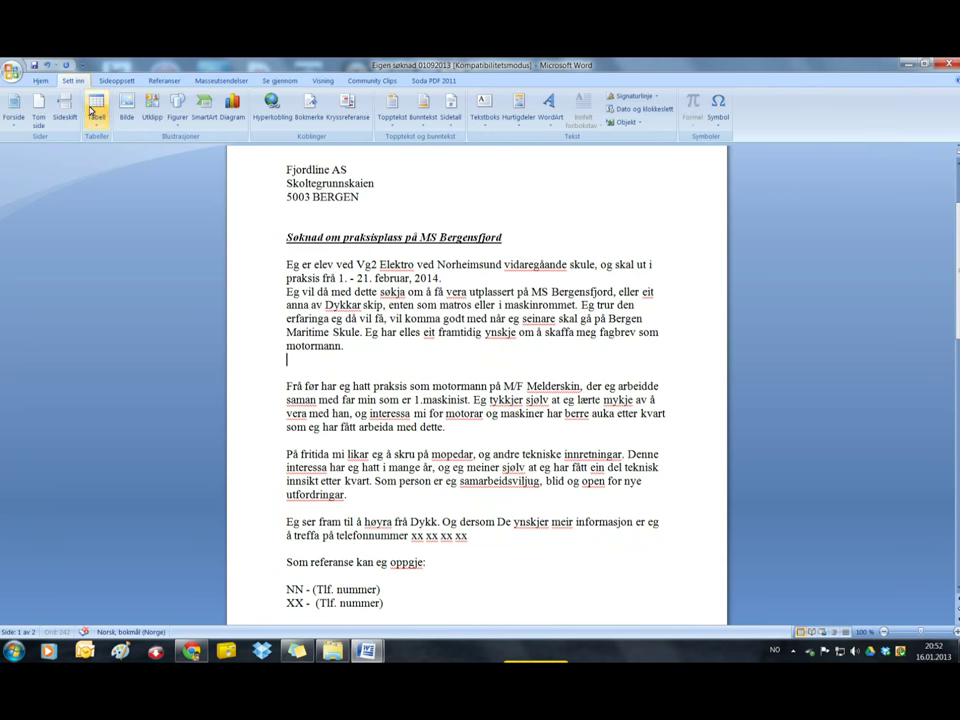
left_click(127, 110)
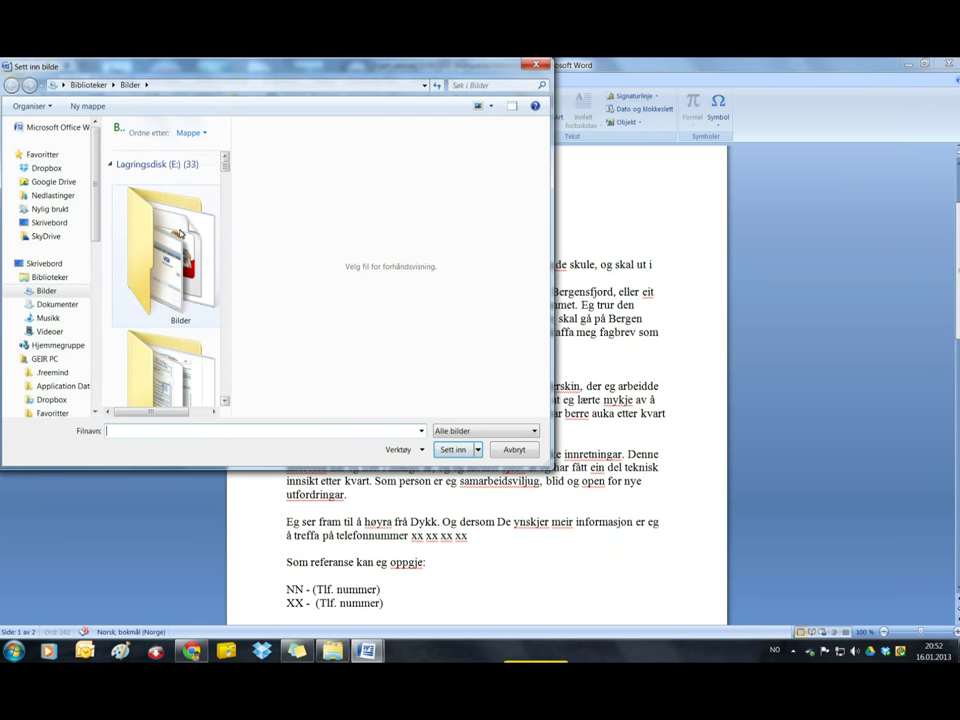
left_click(226, 174)
left_click_drag(226, 174, 221, 203)
left_click(176, 232)
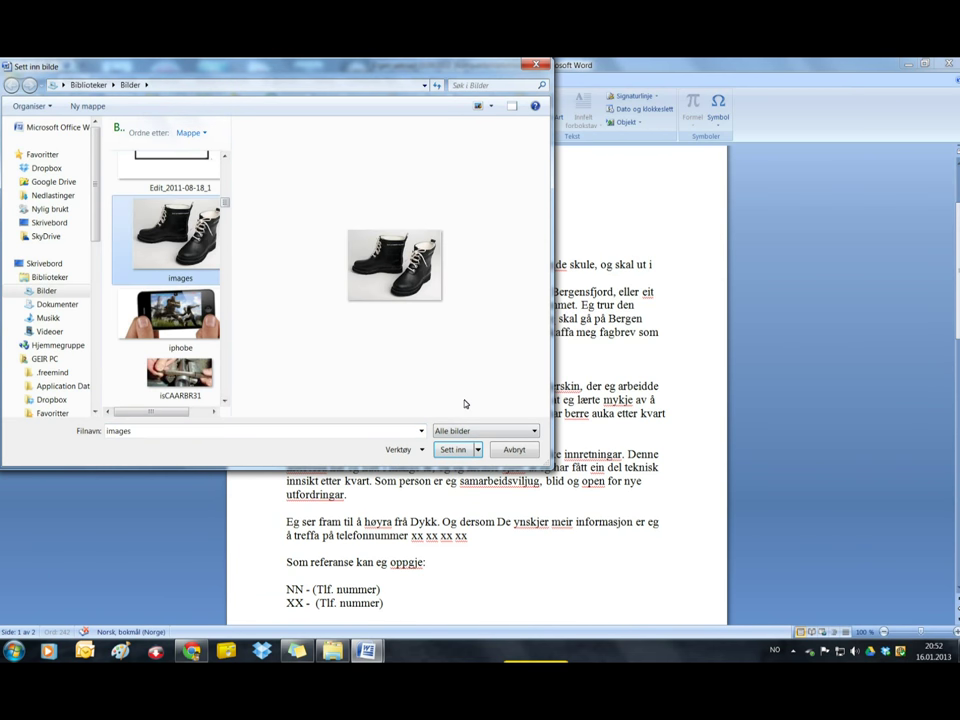
left_click(452, 449)
left_click(428, 388)
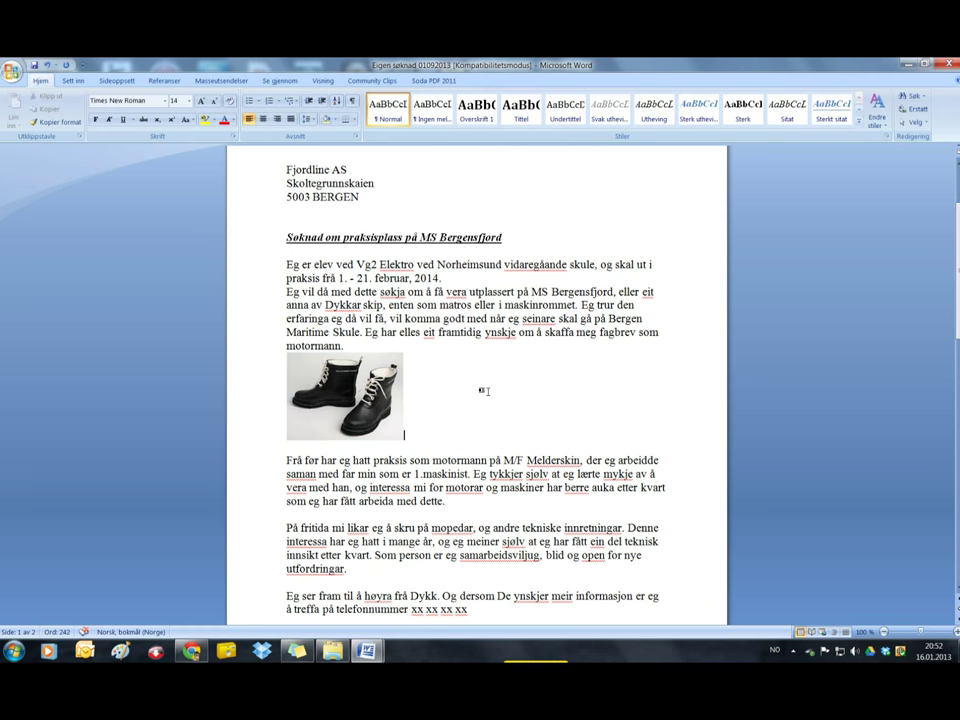
- Save the letter with the picture in the Norsk folder under the new name Eigen søknad m sko
left_click(17, 77)
left_click(53, 212)
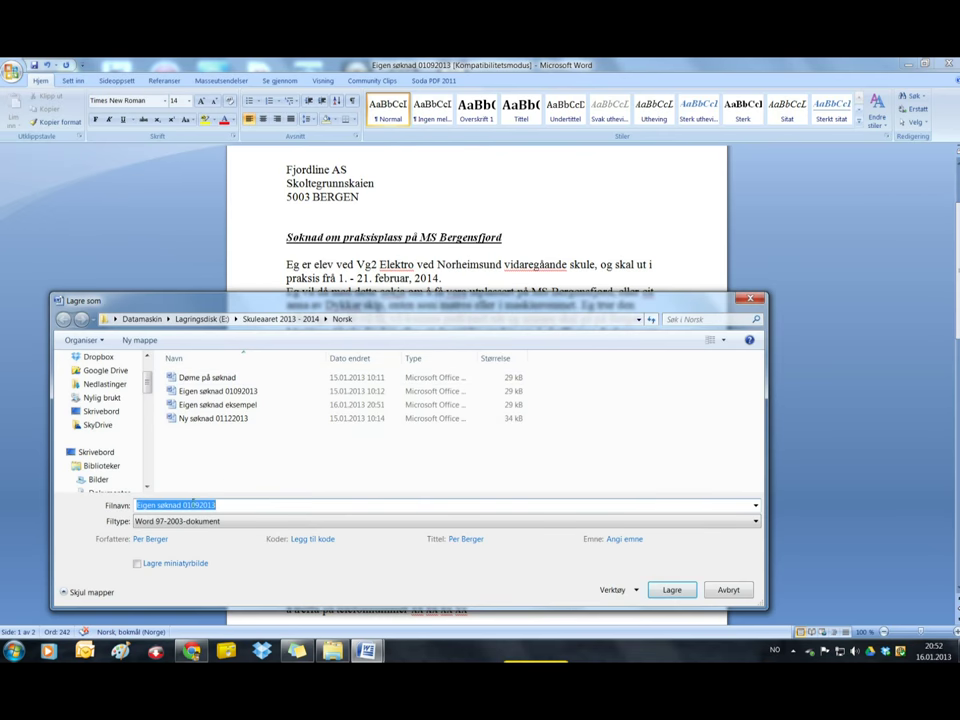
left_click_drag(224, 505, 191, 505)
type("om sko")
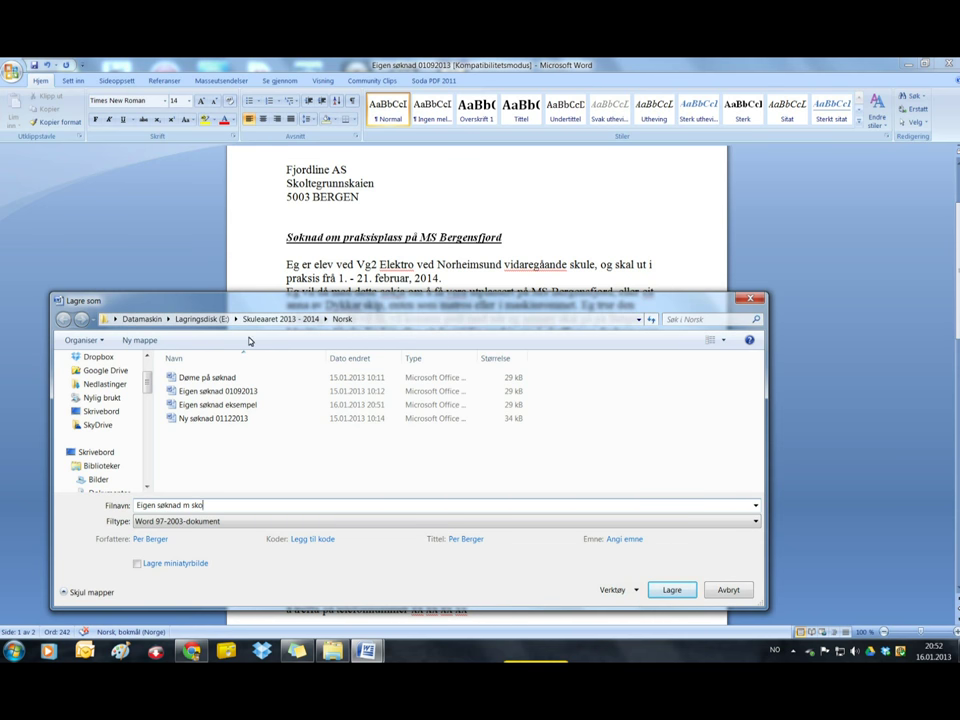
left_click(660, 591)
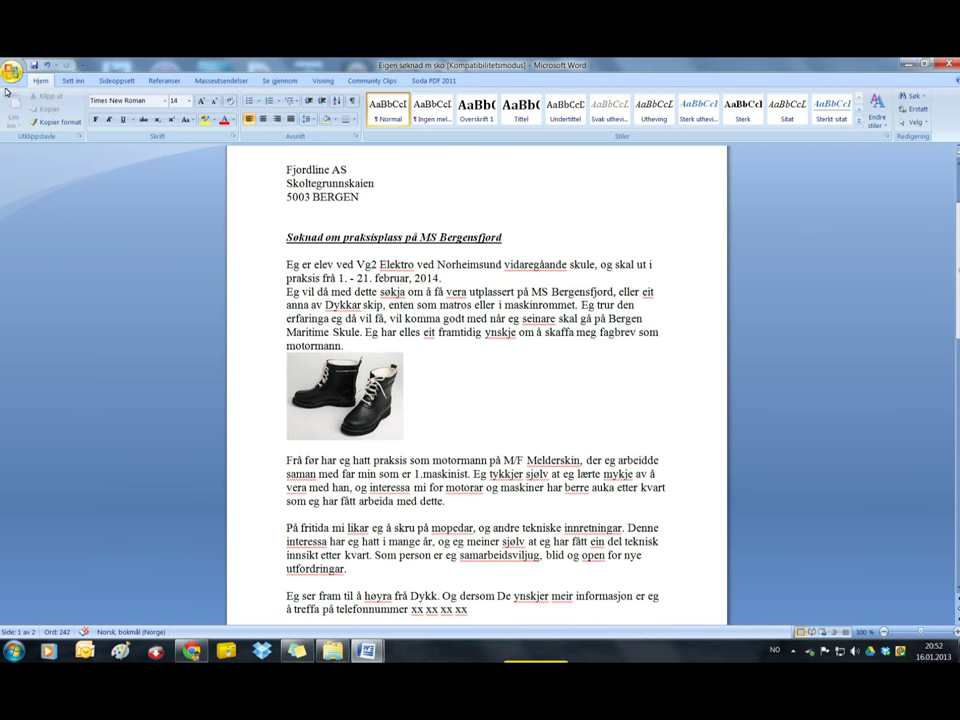
- Start saving another copy of the letter and browse to the Skuleaaret 2013 - 2014 folder on Lagringsdisk (E:)
left_click(14, 72)
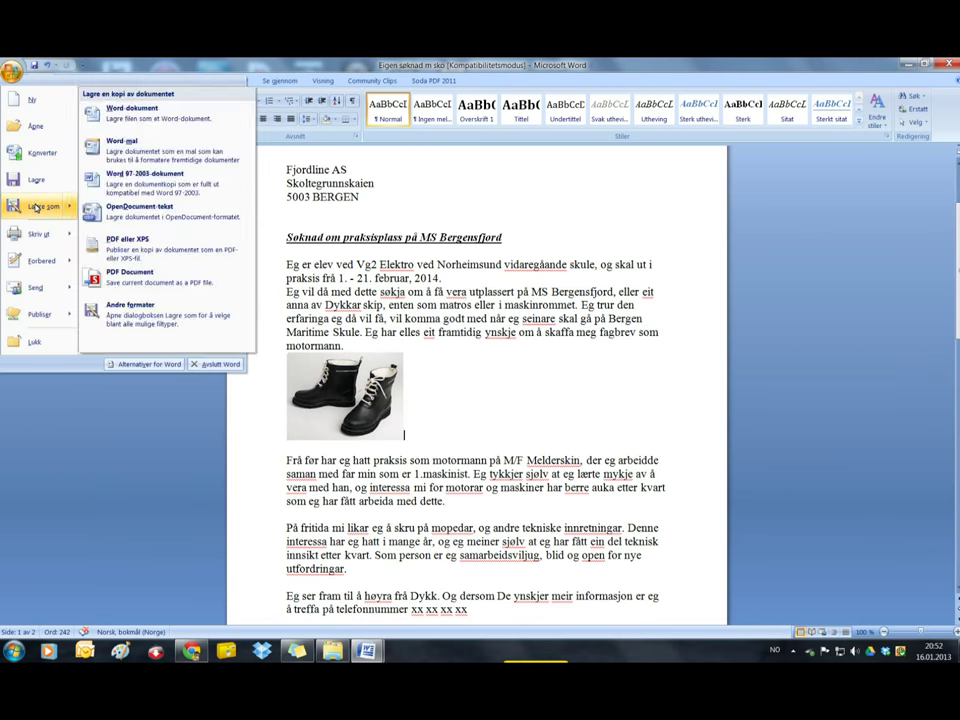
left_click(97, 218)
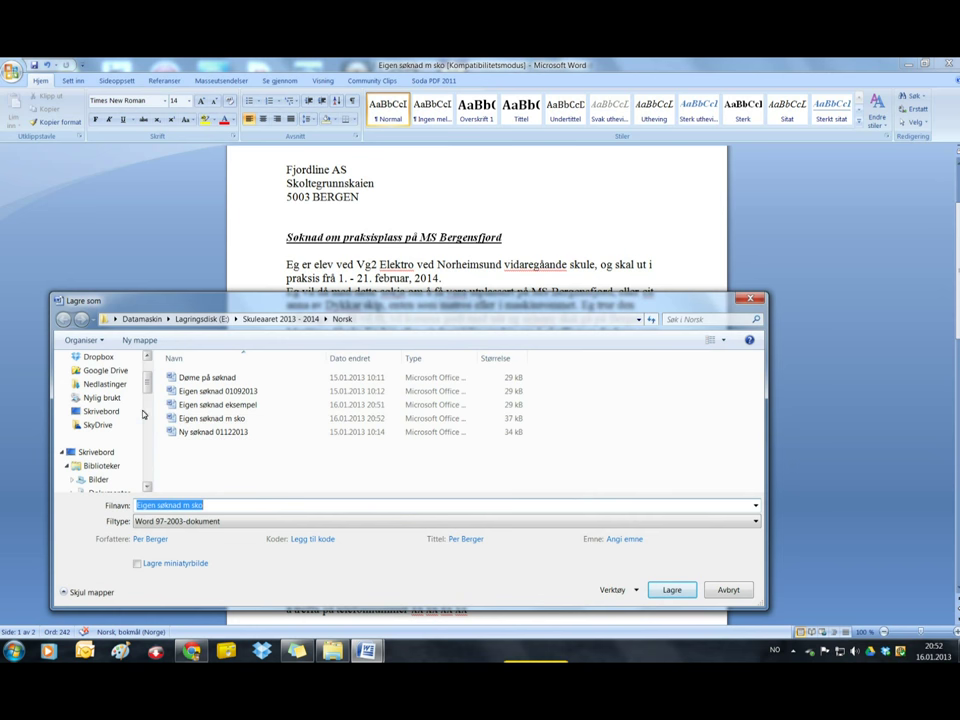
left_click_drag(145, 382, 143, 459)
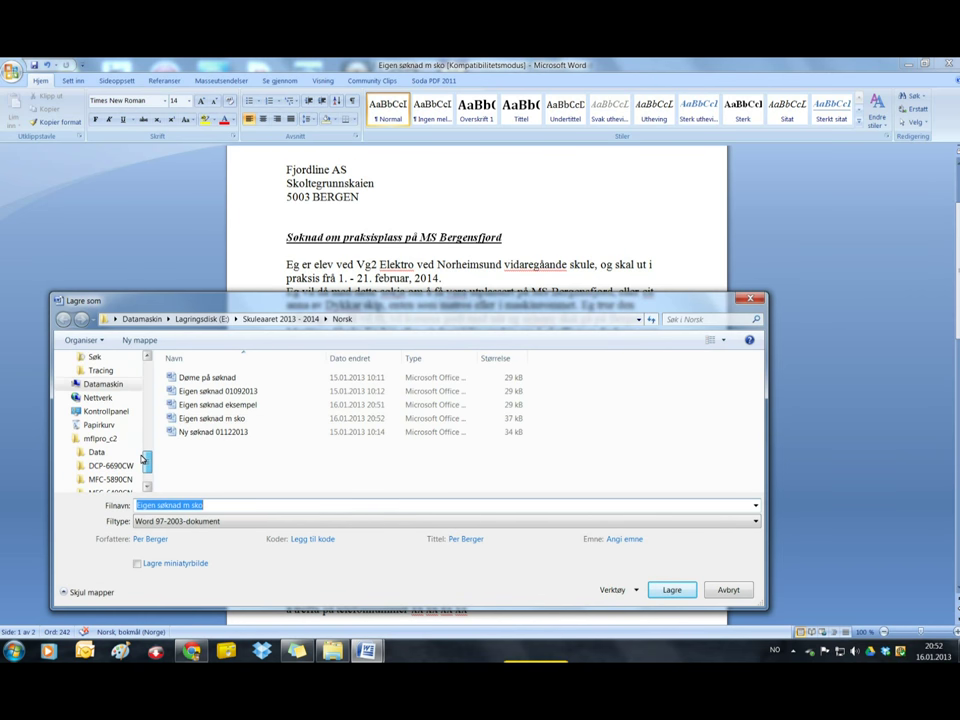
left_click(93, 385)
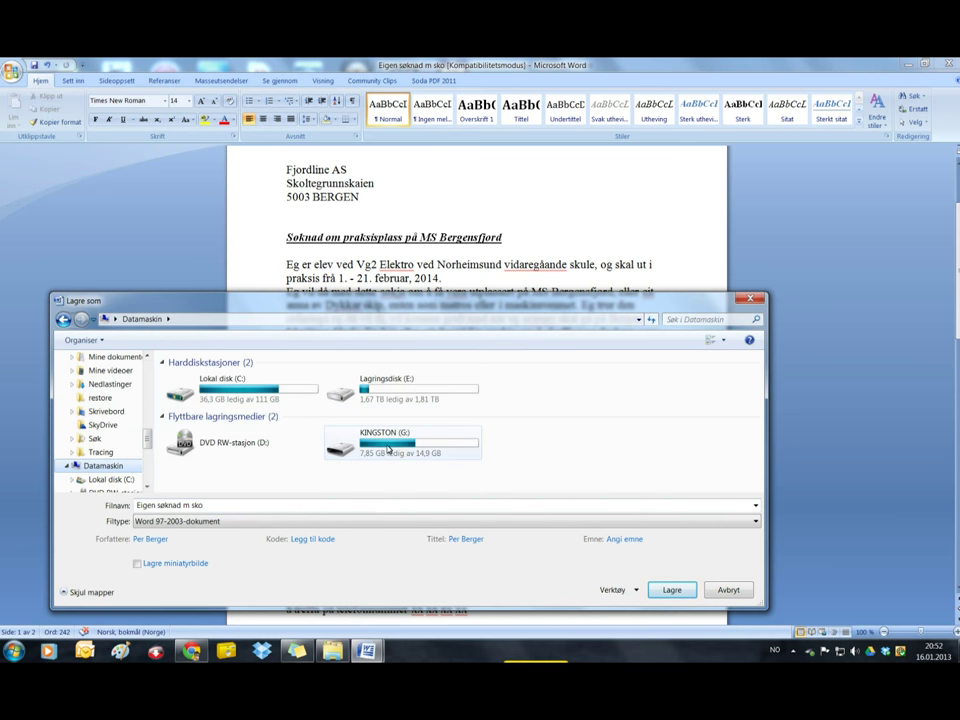
double_click(387, 387)
scroll(250, 435, "down", 8)
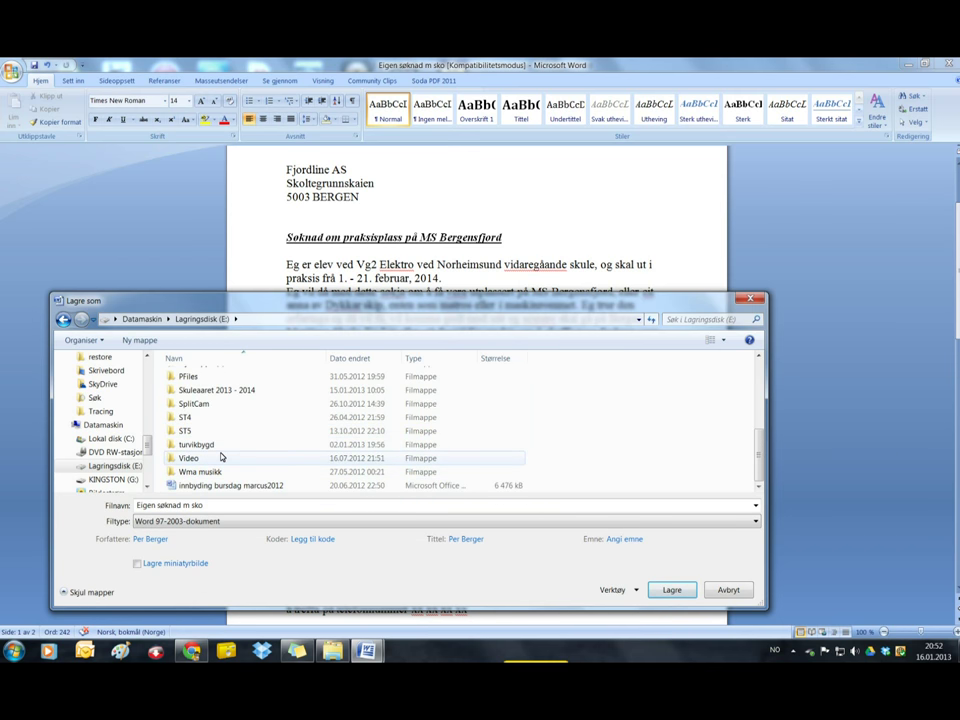
scroll(221, 458, "up", 1)
double_click(222, 430)
- Check the subject folders and the contents of Dokumentasjon og kvalitet, and go back to Skuleaaret 2013 - 2014
scroll(223, 433, "down", 1)
scroll(246, 450, "up", 1)
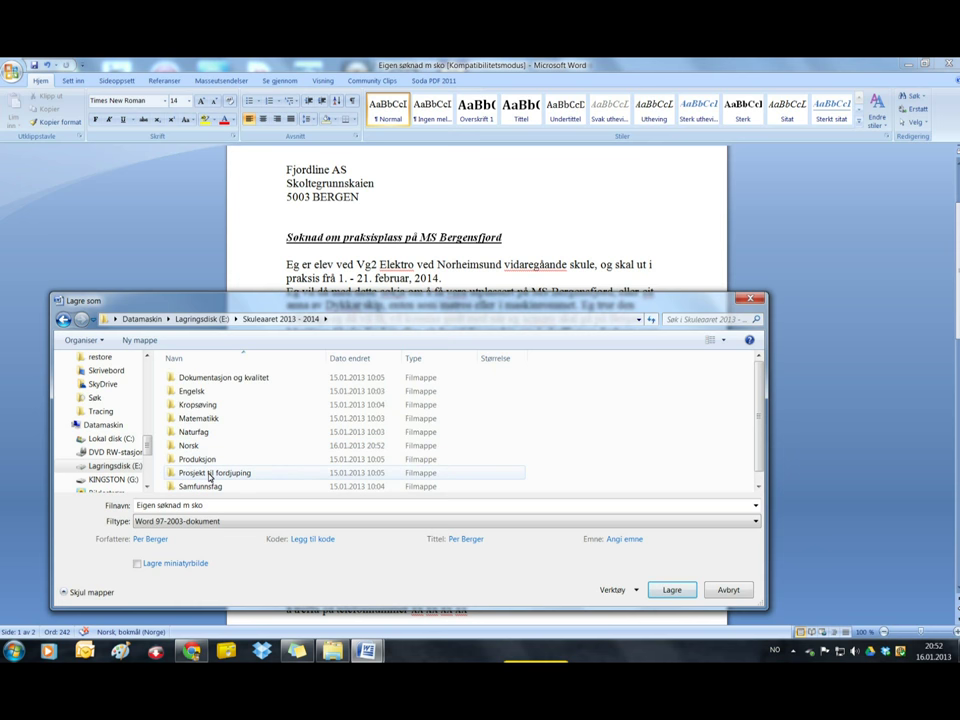
scroll(216, 490, "down", 1)
scroll(232, 455, "up", 1)
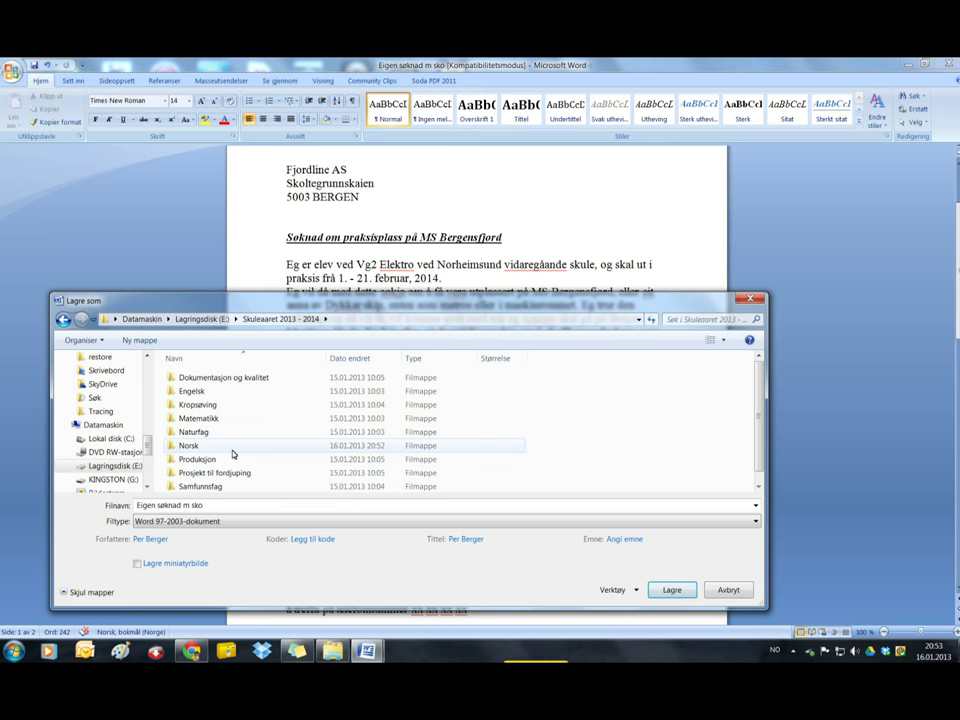
left_click(233, 380)
double_click(233, 380)
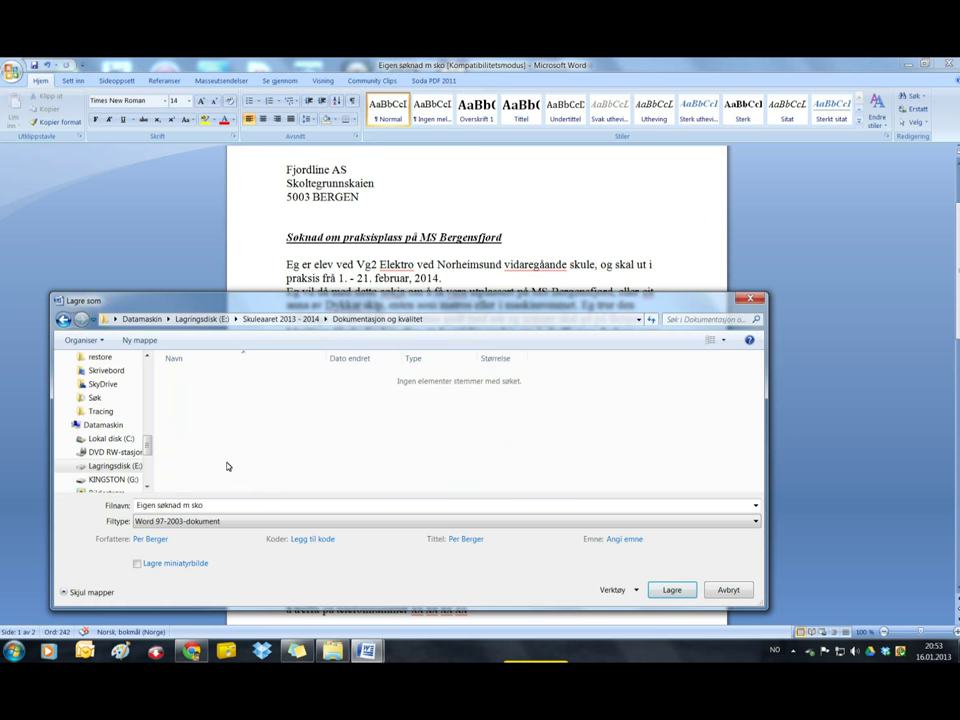
left_click(63, 319)
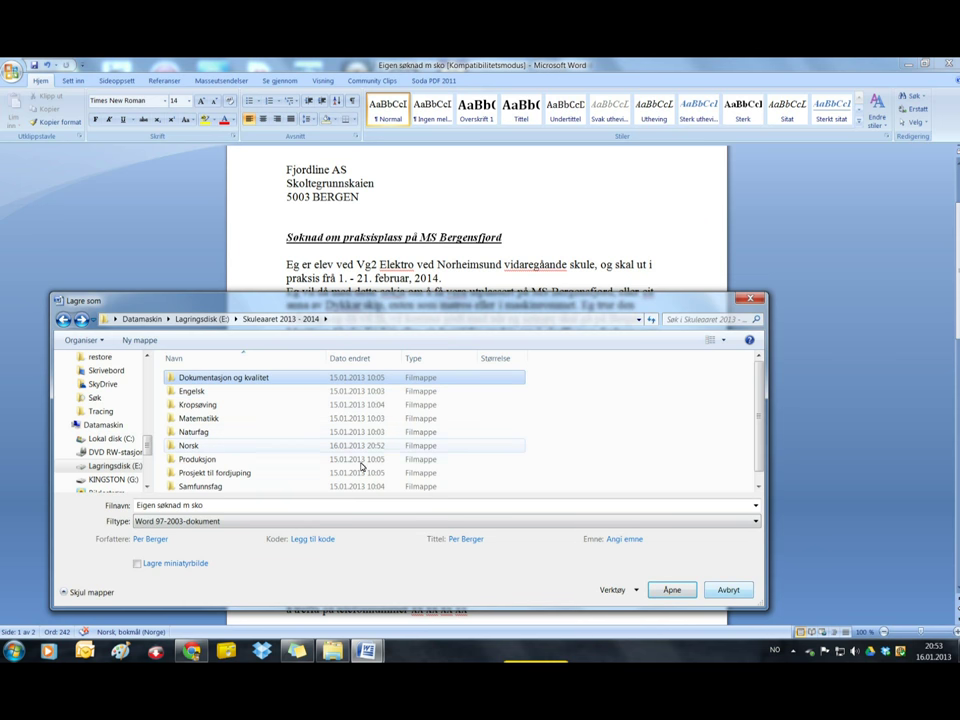
- Open the Norsk folder in the save dialog and leave the dialog to return to the letter
double_click(187, 447)
left_click(672, 589)
scroll(493, 392, "down", 1)
scroll(493, 392, "up", 1)
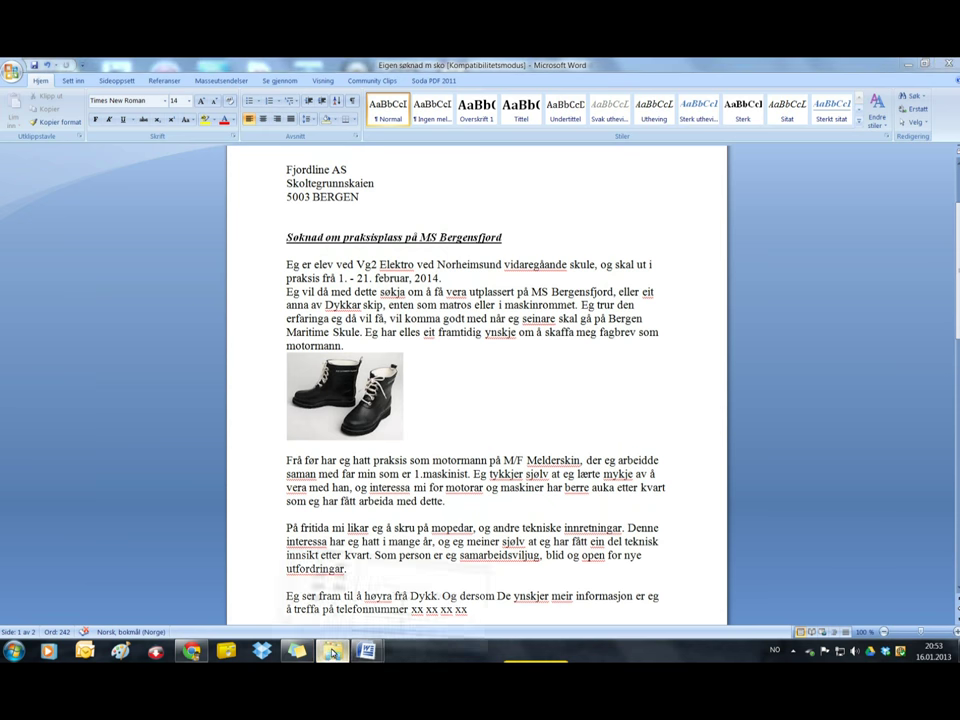
- Switch to Windows Explorer and open the Norsk folder in Skuleaaret 2013 - 2014 on Lagringsdisk (E:)
left_click(332, 651)
scroll(30, 460, "down", 1)
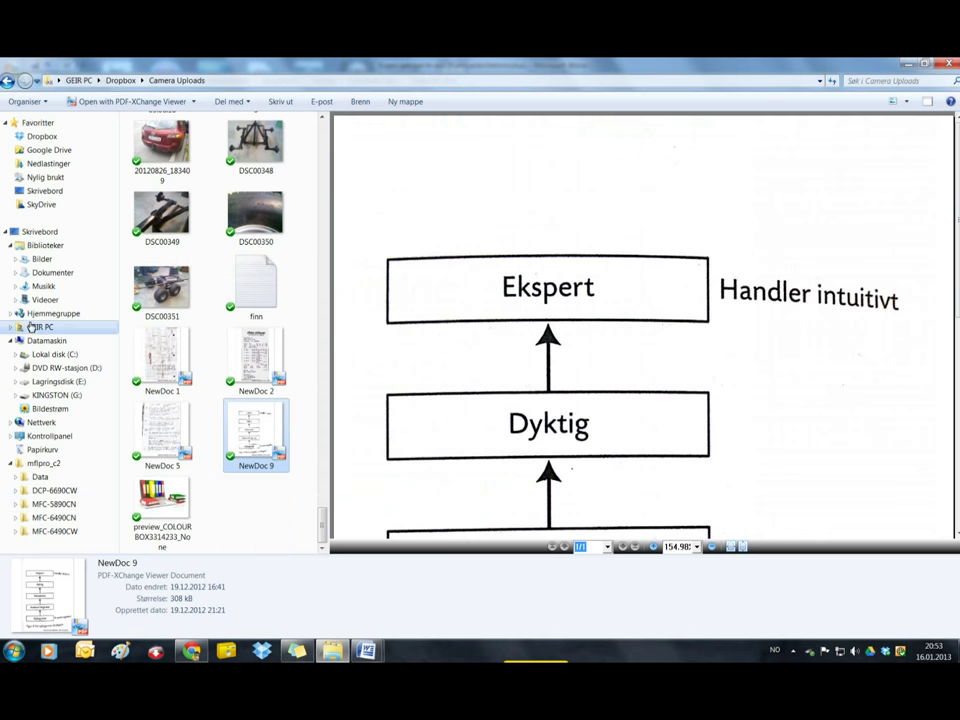
left_click(47, 381)
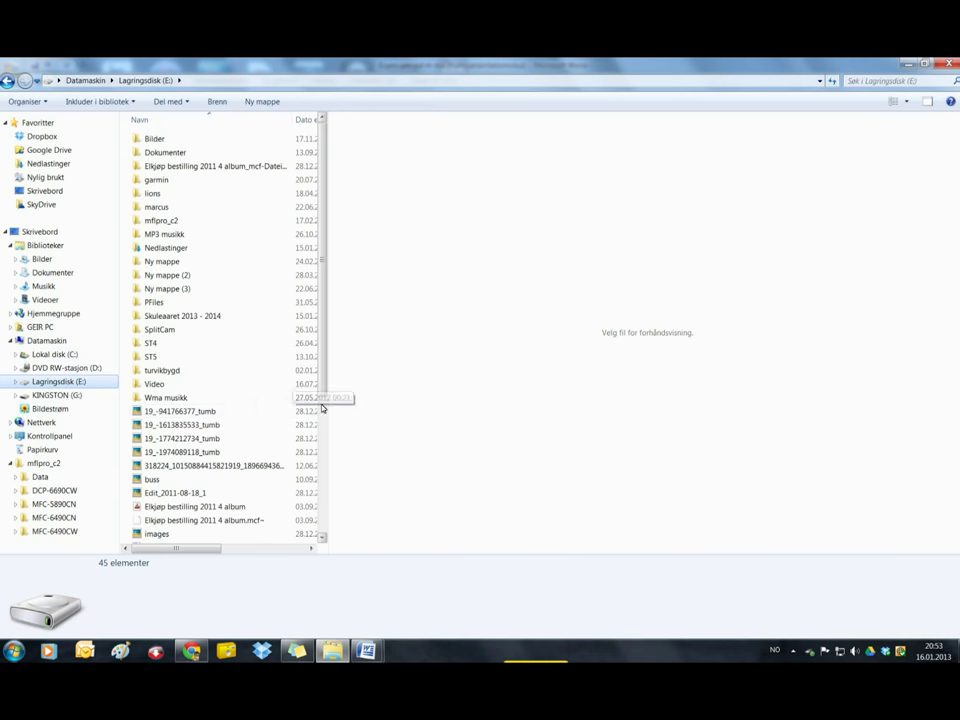
double_click(172, 316)
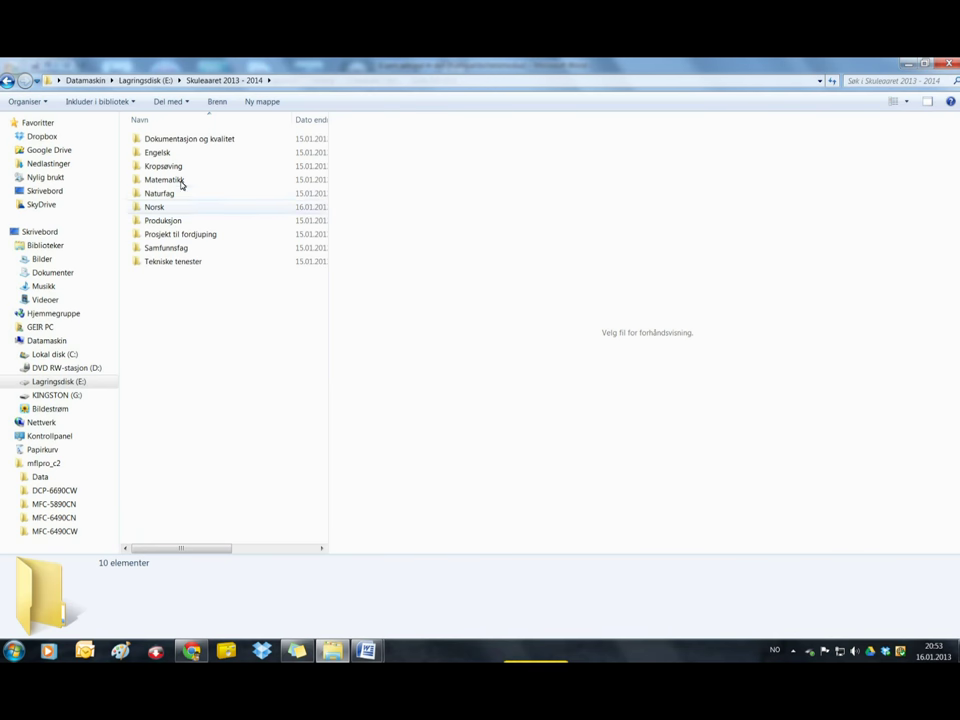
left_click(157, 208)
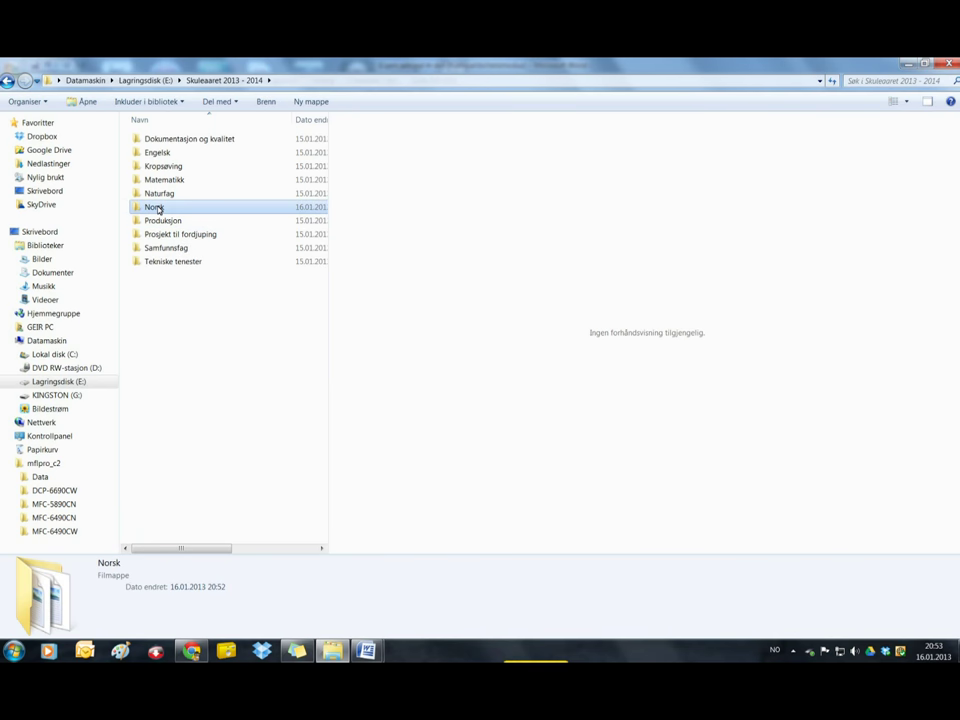
double_click(170, 208)
- Create a new folder named Leveringar inside the Norsk folder
left_click(262, 102)
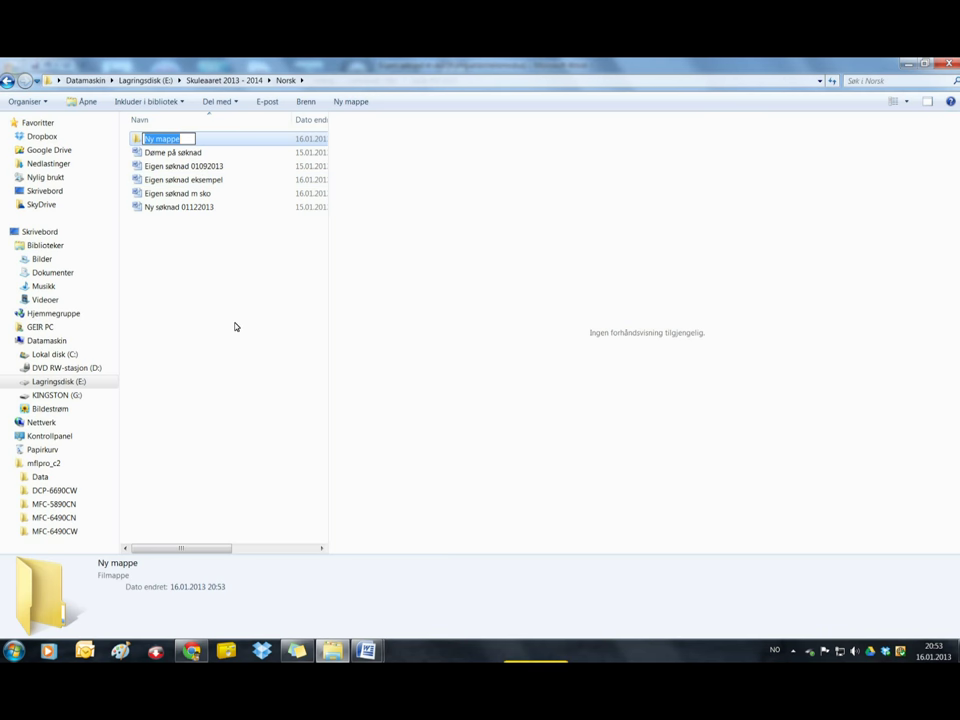
type("Leveringar")
left_click(245, 310)
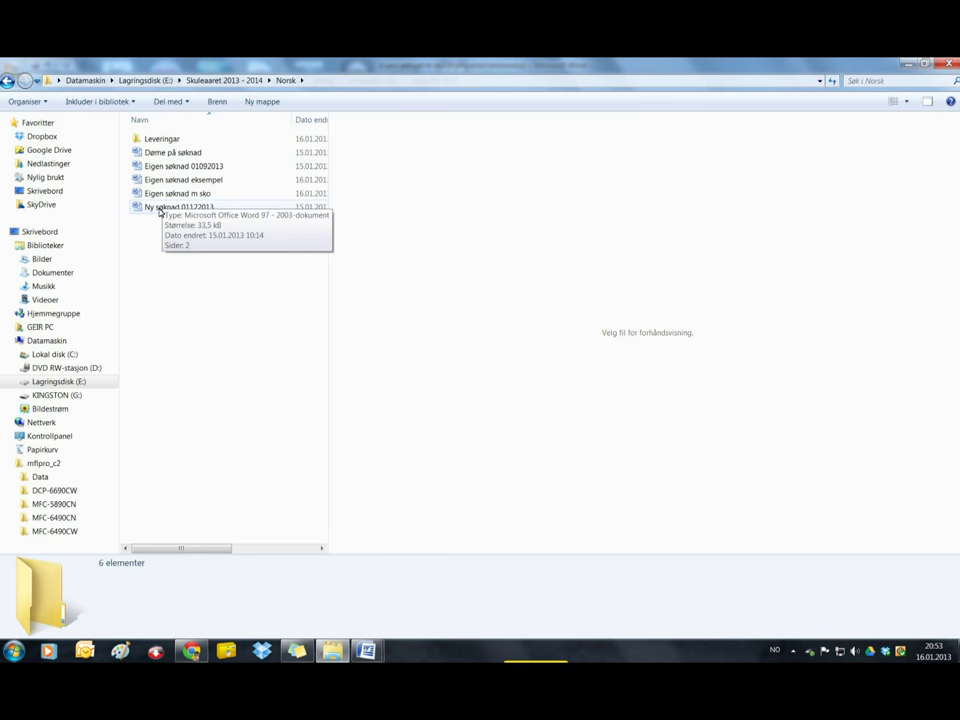
- Move the document Ny søknad 01122013 into the Leveringar folder, check that folder's contents and go back to Norsk
left_click_drag(158, 210, 163, 139)
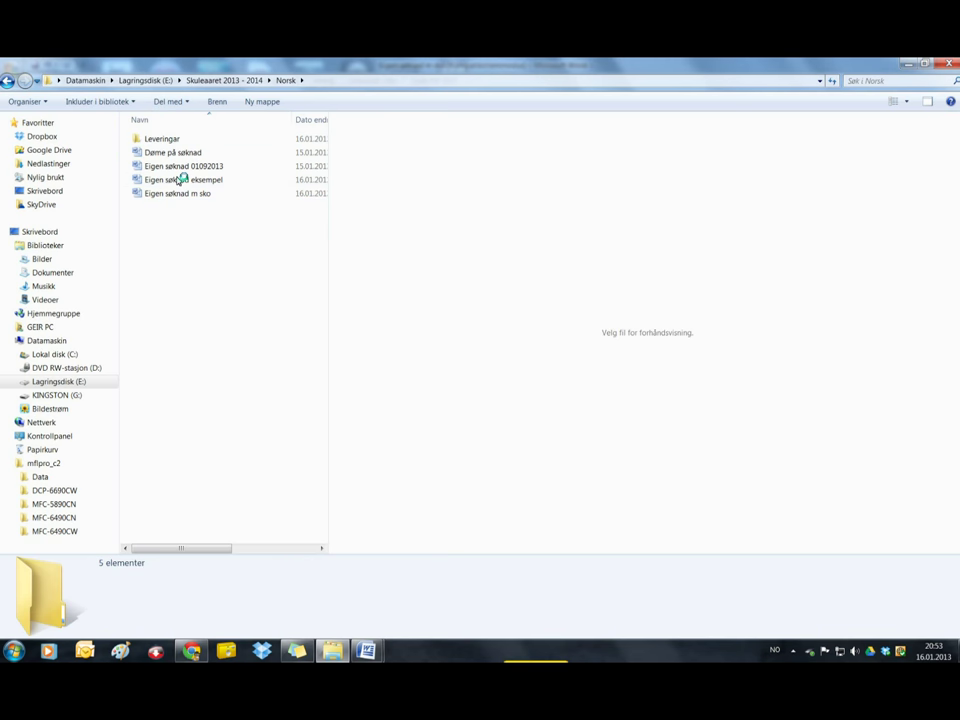
double_click(140, 137)
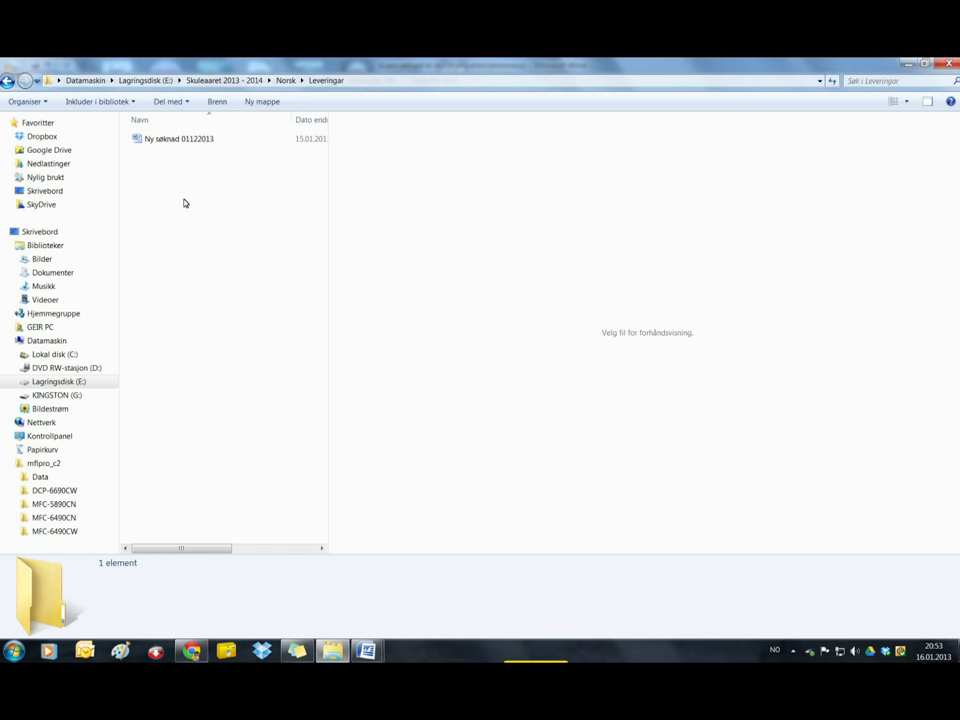
left_click(7, 80)
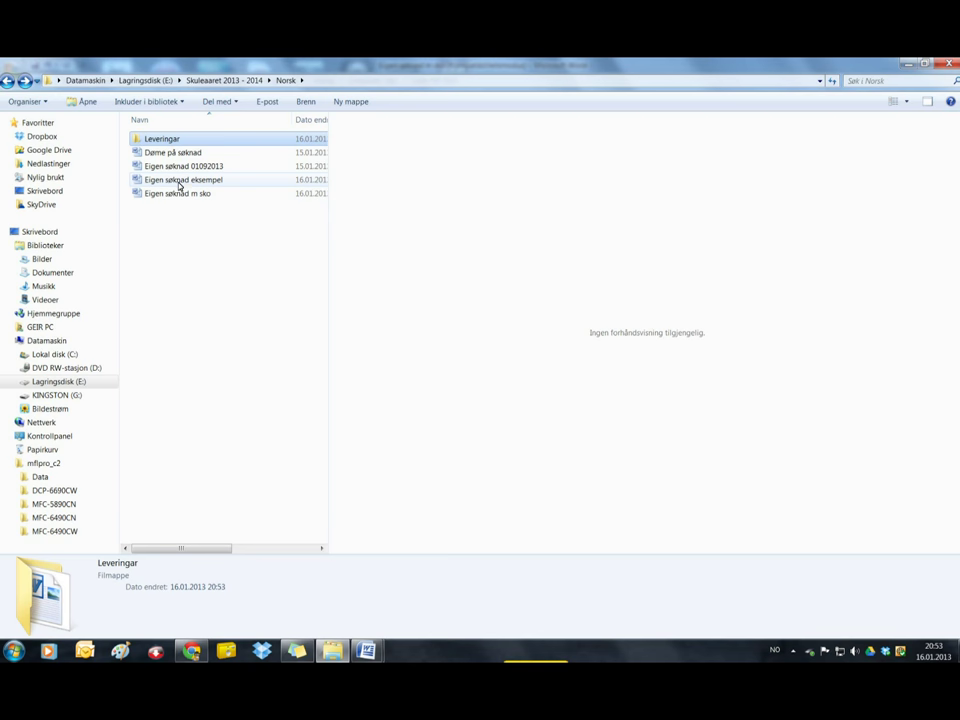
left_click(231, 268)
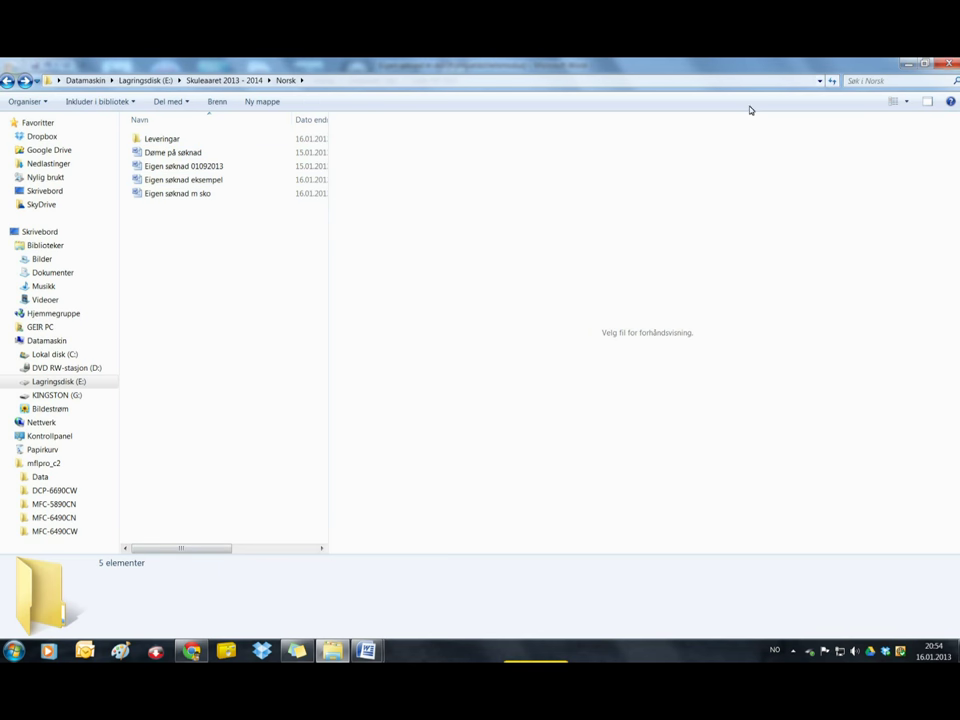
- Close the Explorer window and both open Word letters, dismissing the warning about an open dialog box
left_click(950, 64)
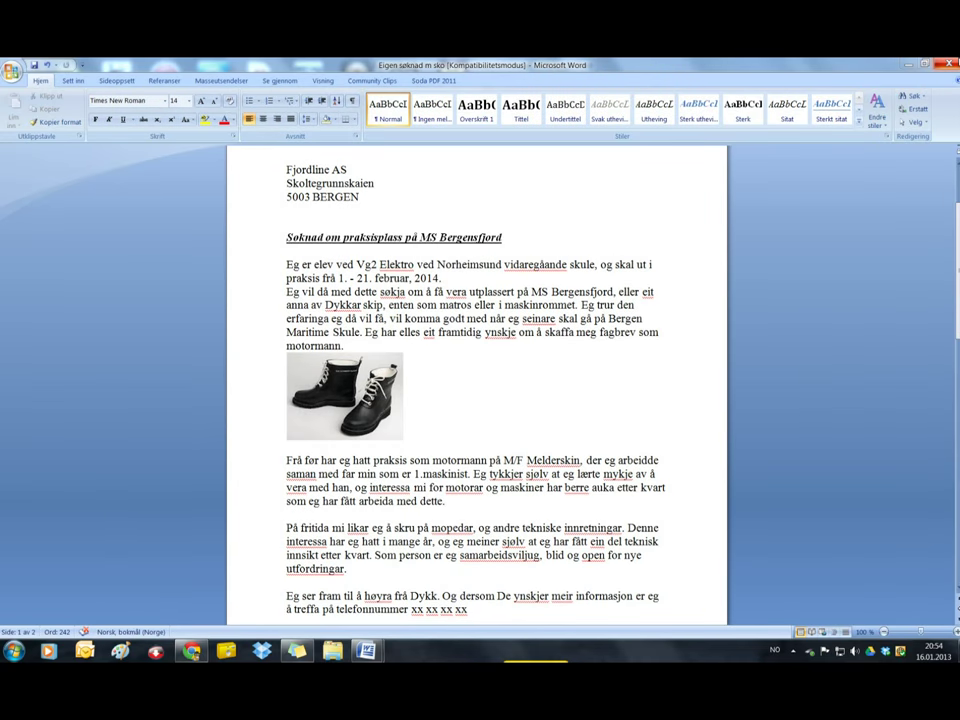
left_click(950, 65)
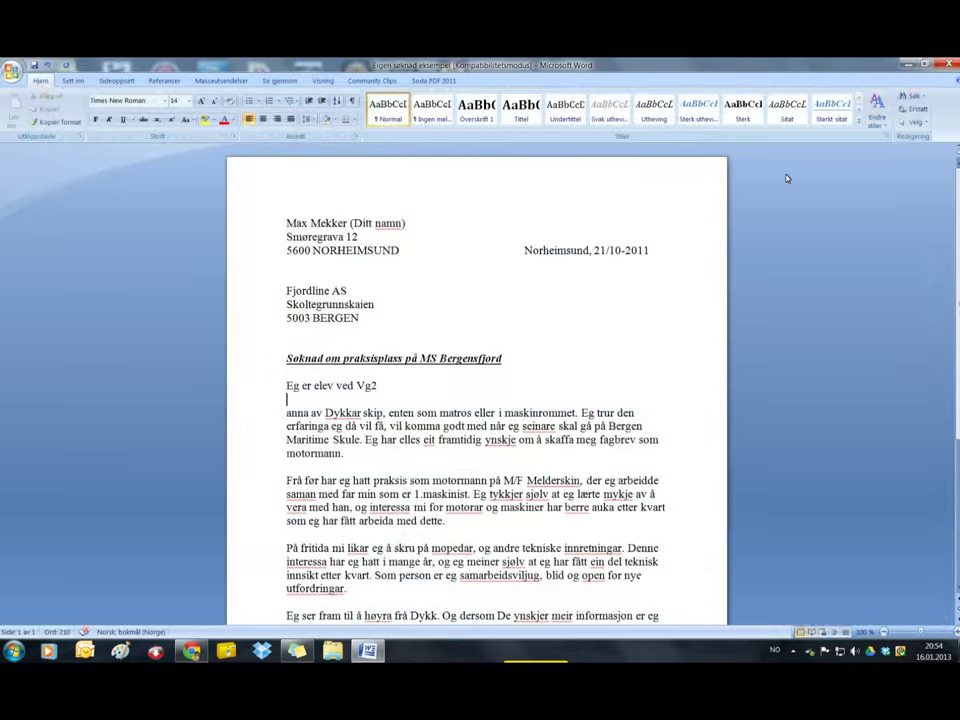
left_click(950, 64)
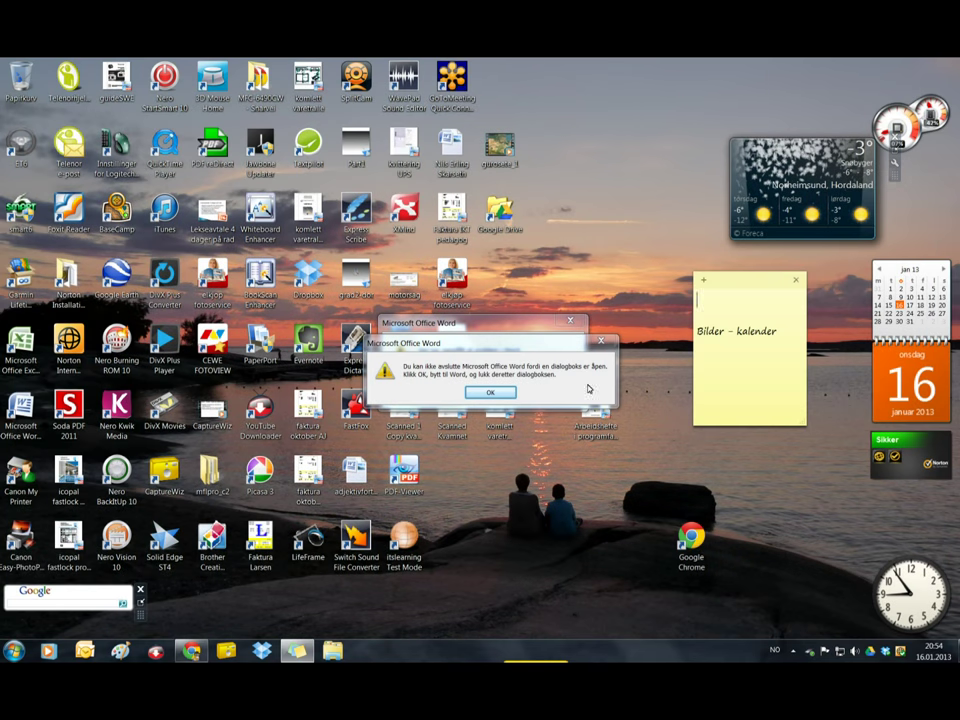
left_click(490, 392)
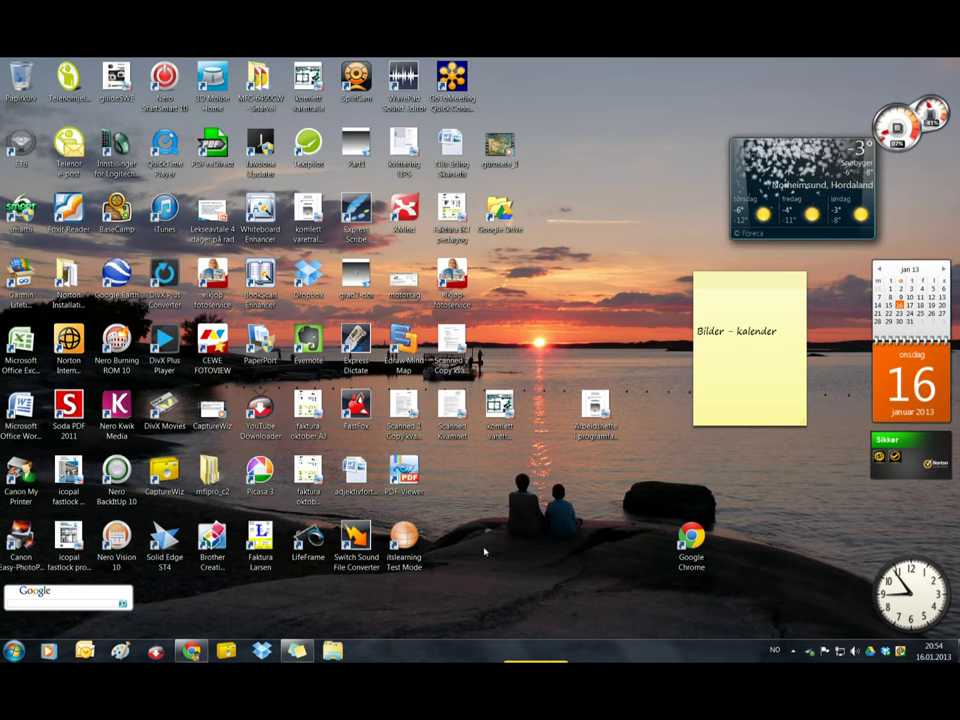
- Search the computer for Døme to open the letter Døme på søknad, and close it after viewing
left_click(14, 651)
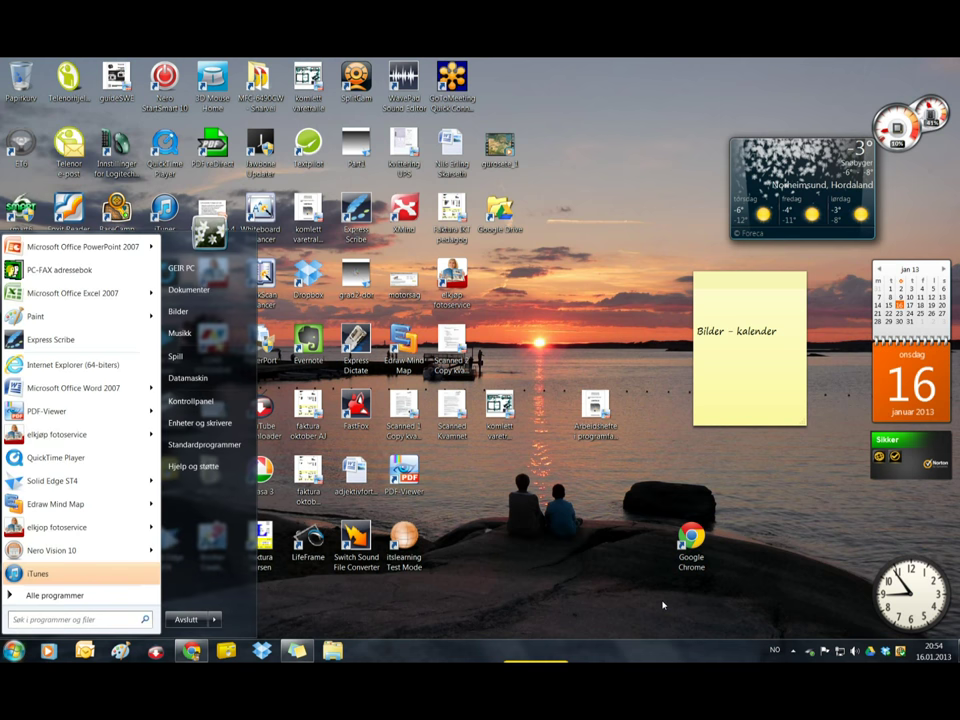
type("Døme")
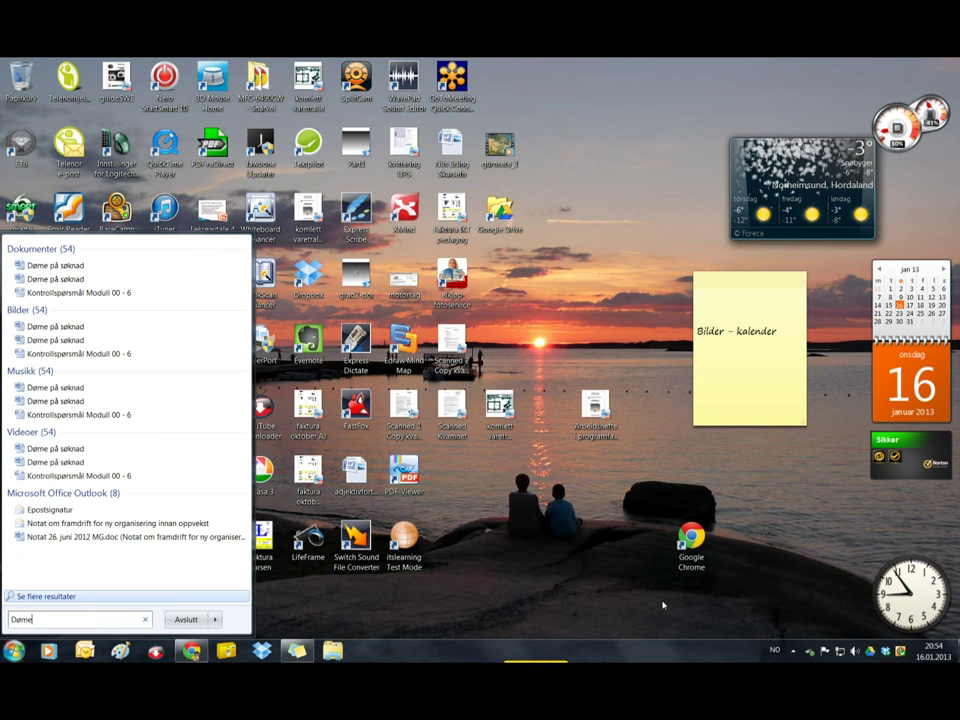
key("Return")
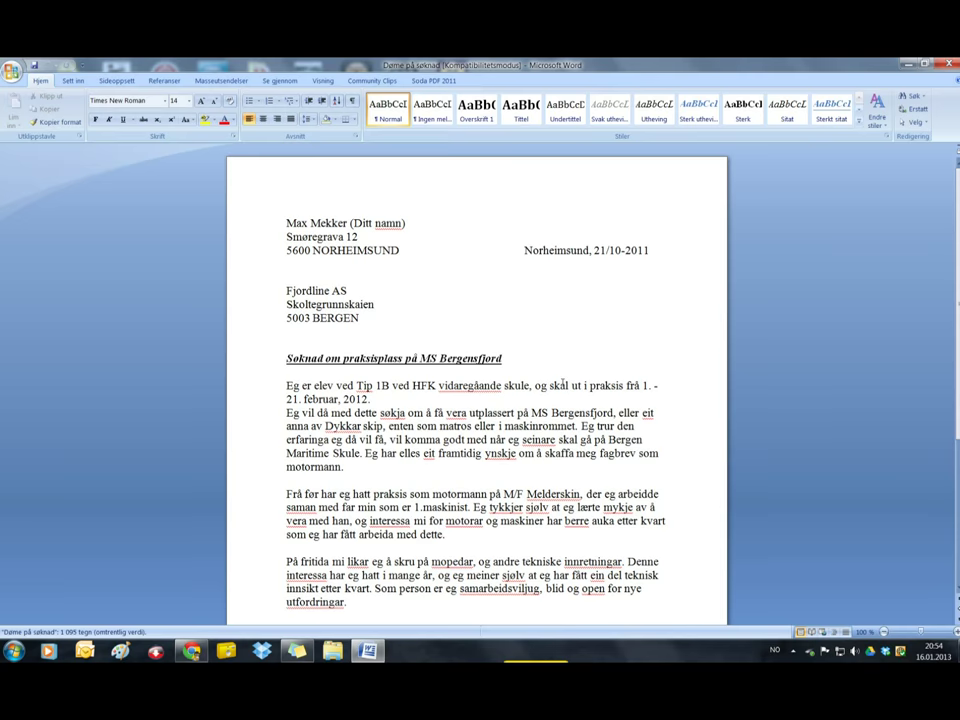
left_click(950, 63)
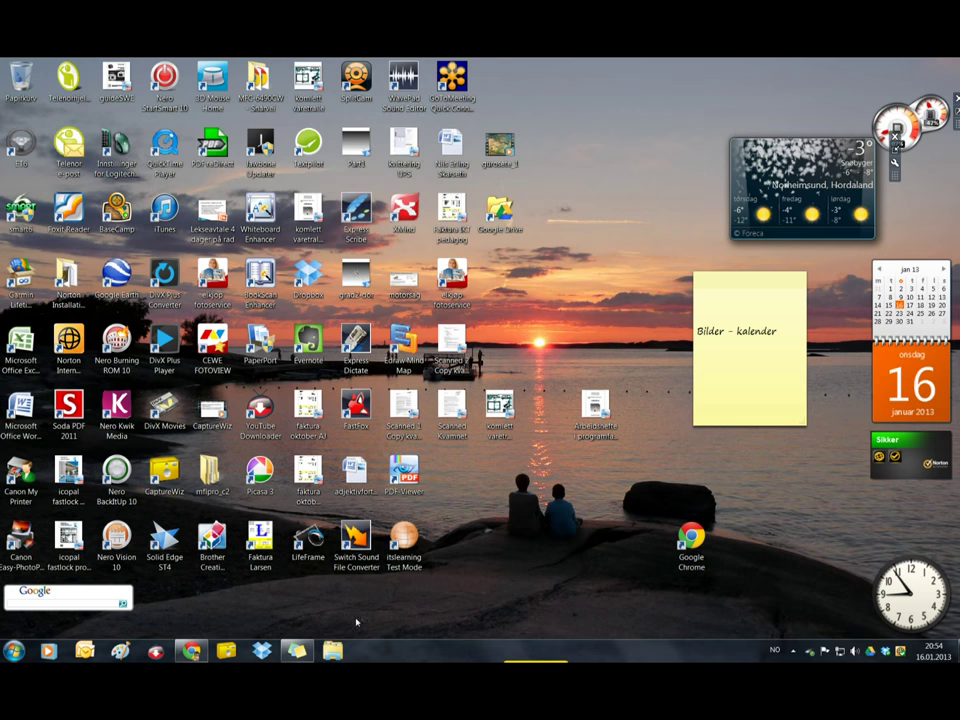